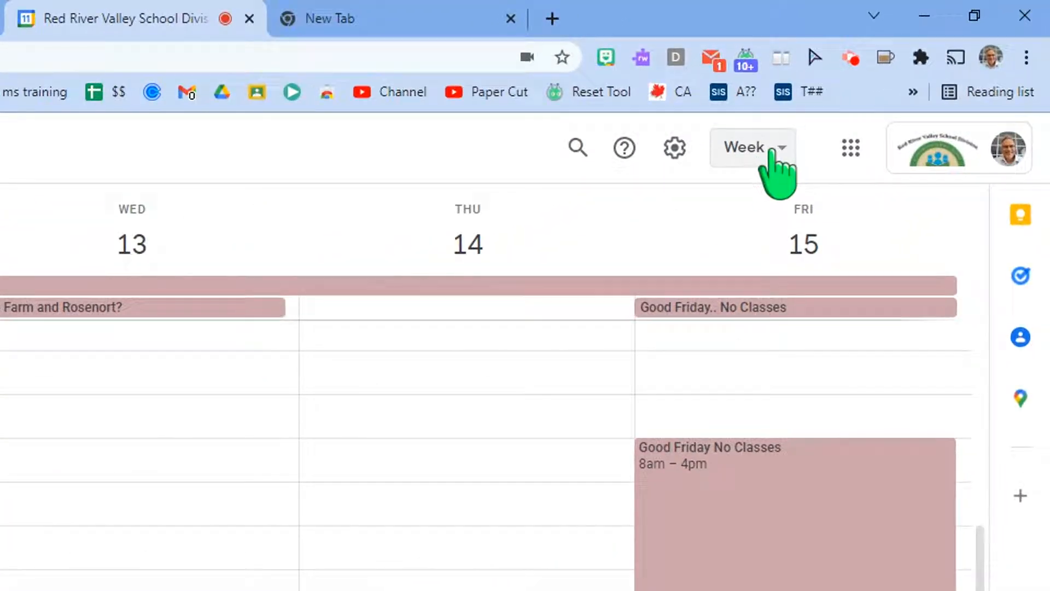
# - Switch the calendar to Month view and back to Week view
pyautogui.click(828, 118)
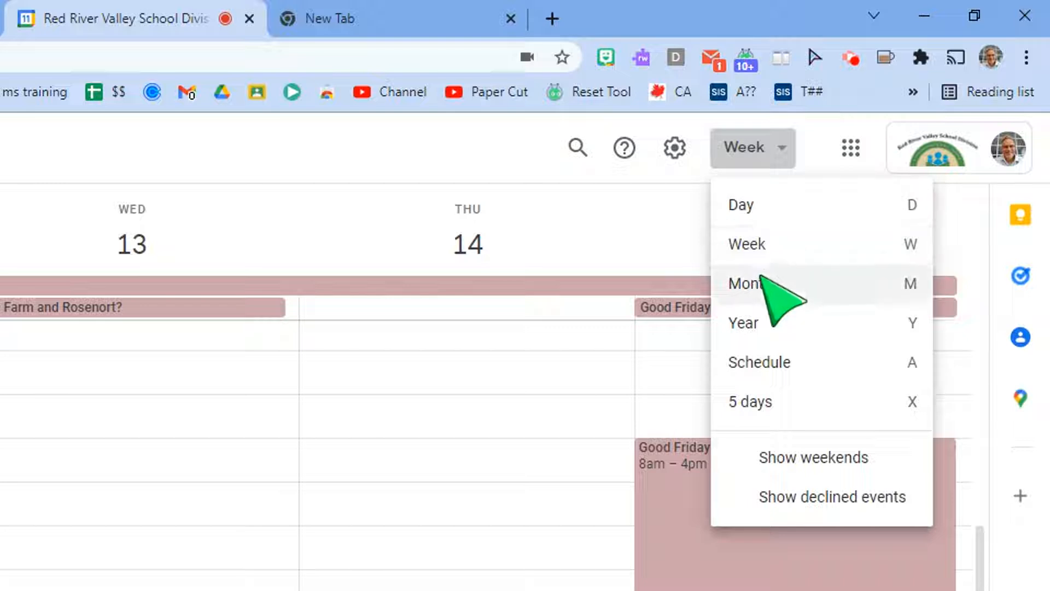
pyautogui.click(754, 276)
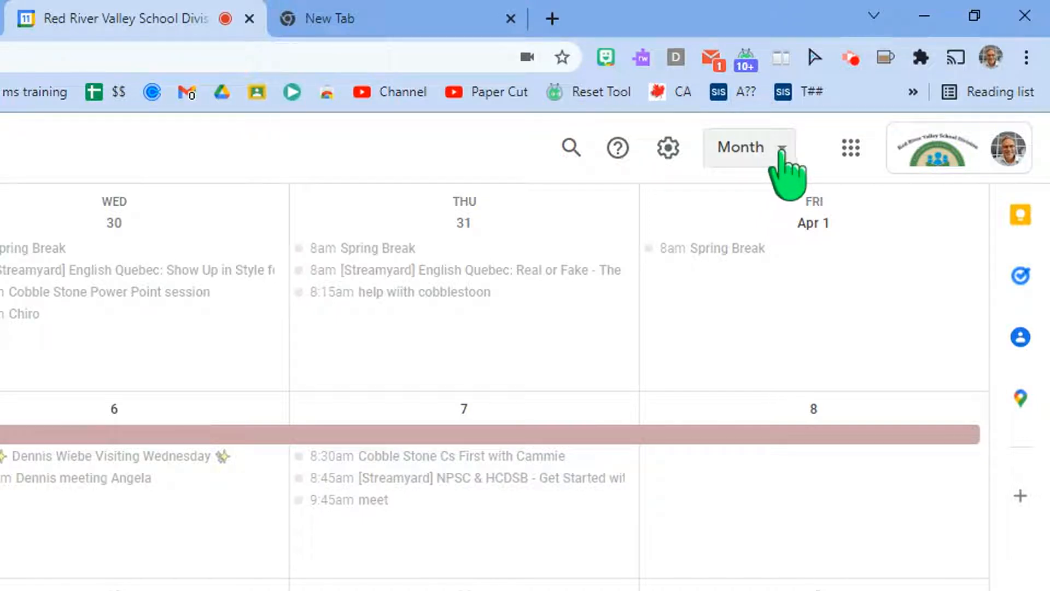
pyautogui.click(781, 150)
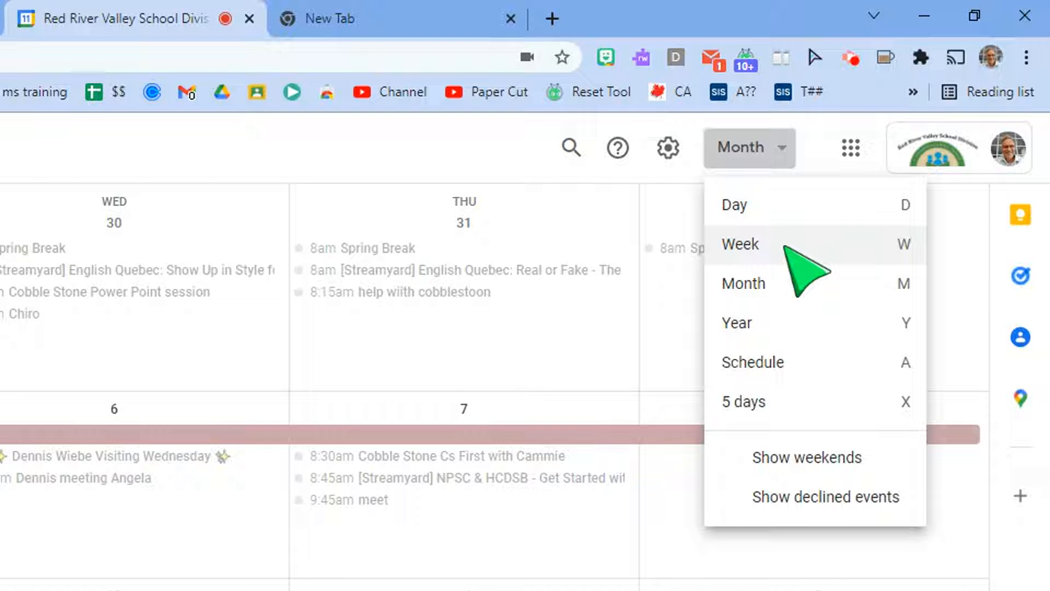
pyautogui.click(785, 246)
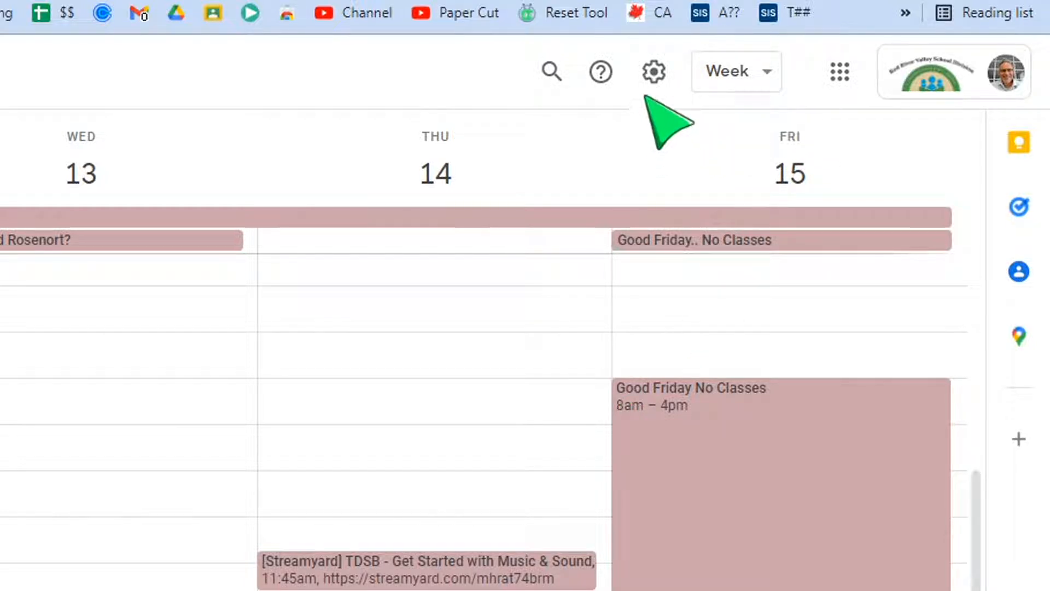
# - Check the option in the calendar settings for creating appointment schedules instead of appointment slots, and return to the calendar
pyautogui.click(654, 71)
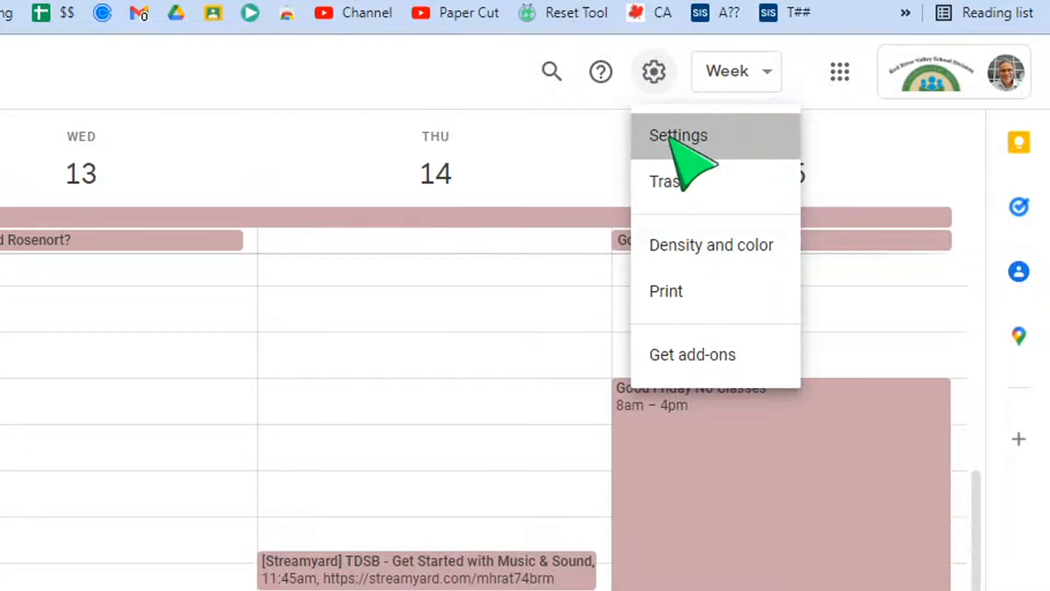
pyautogui.click(673, 141)
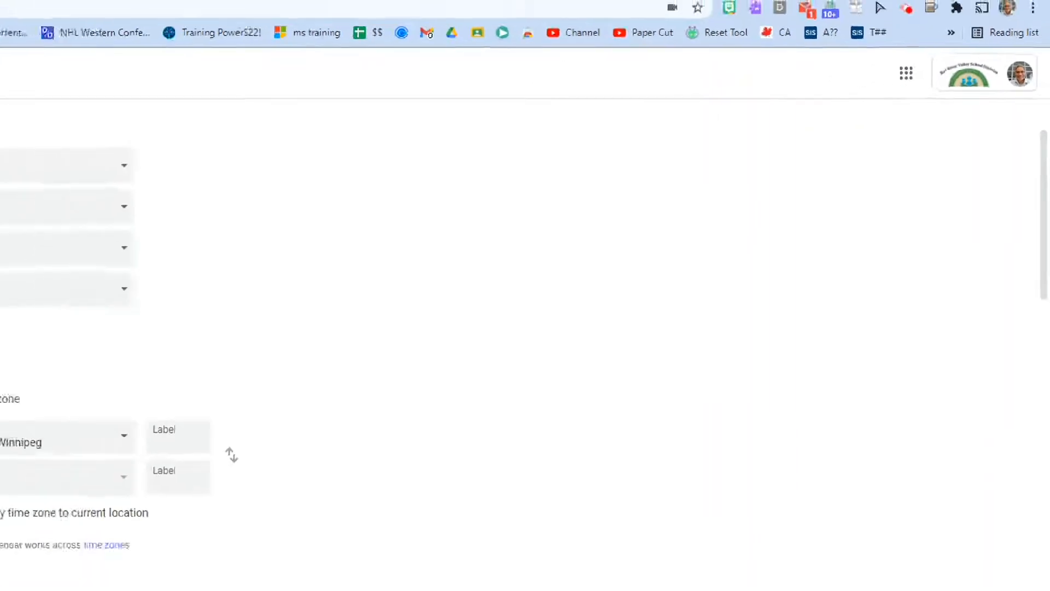
pyautogui.scroll(-3, 495, 271)
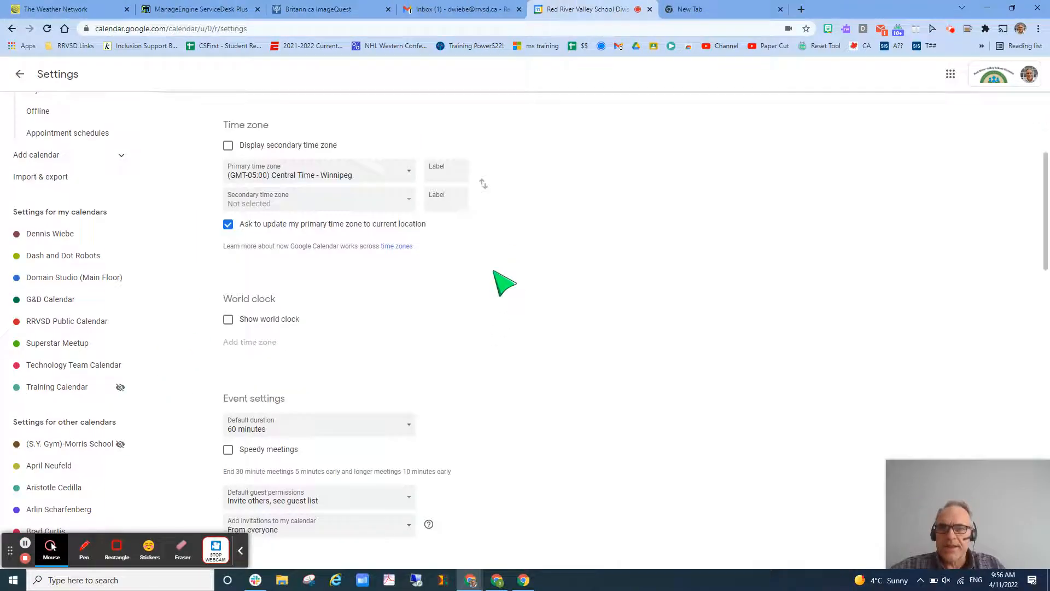
pyautogui.scroll(-12, 504, 283)
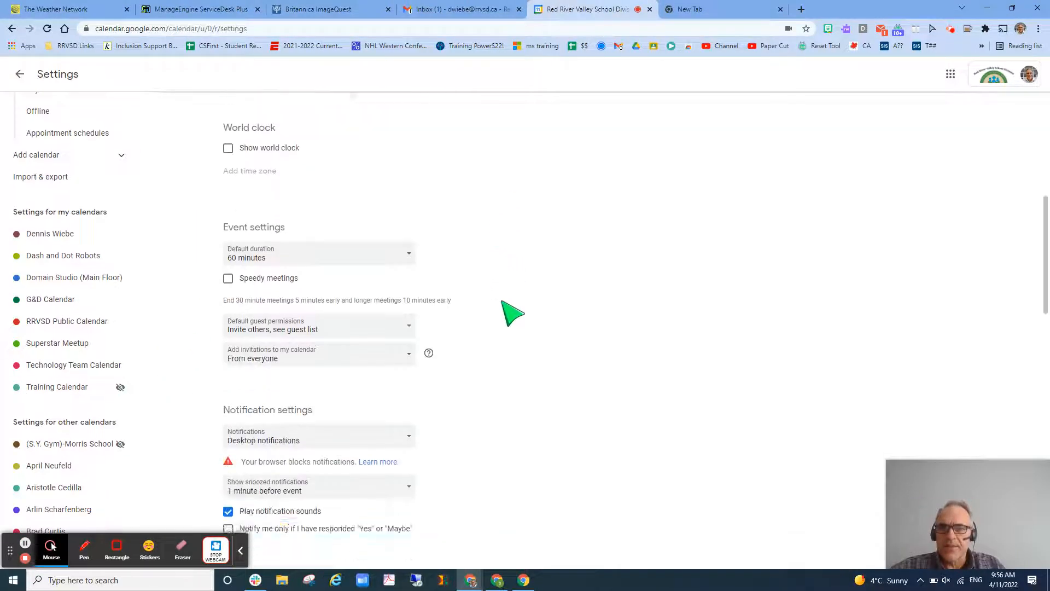
pyautogui.scroll(-2, 514, 312)
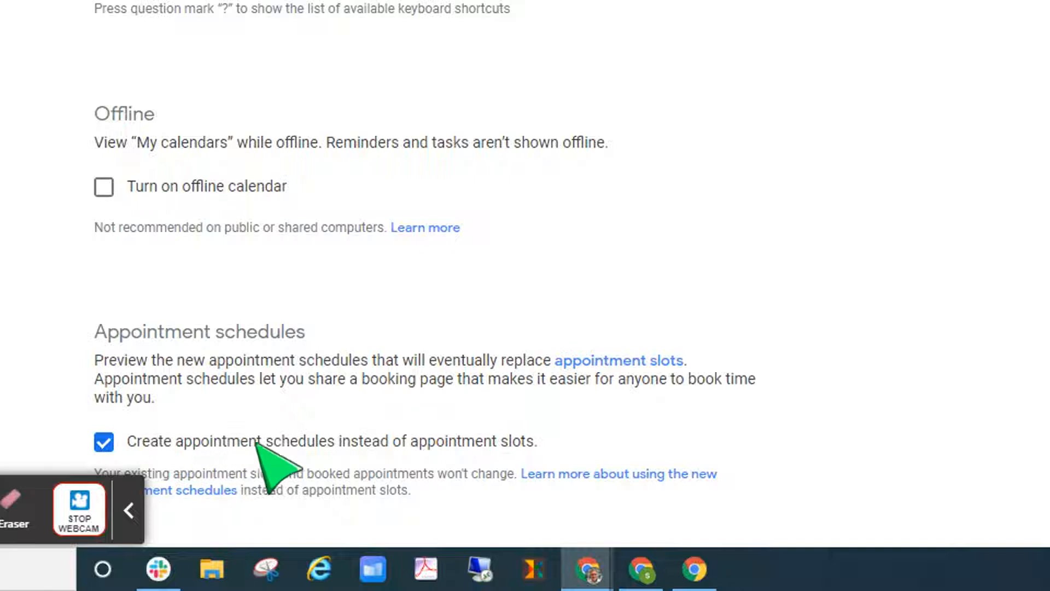
pyautogui.moveTo(512, 441); pyautogui.dragTo(525, 442)
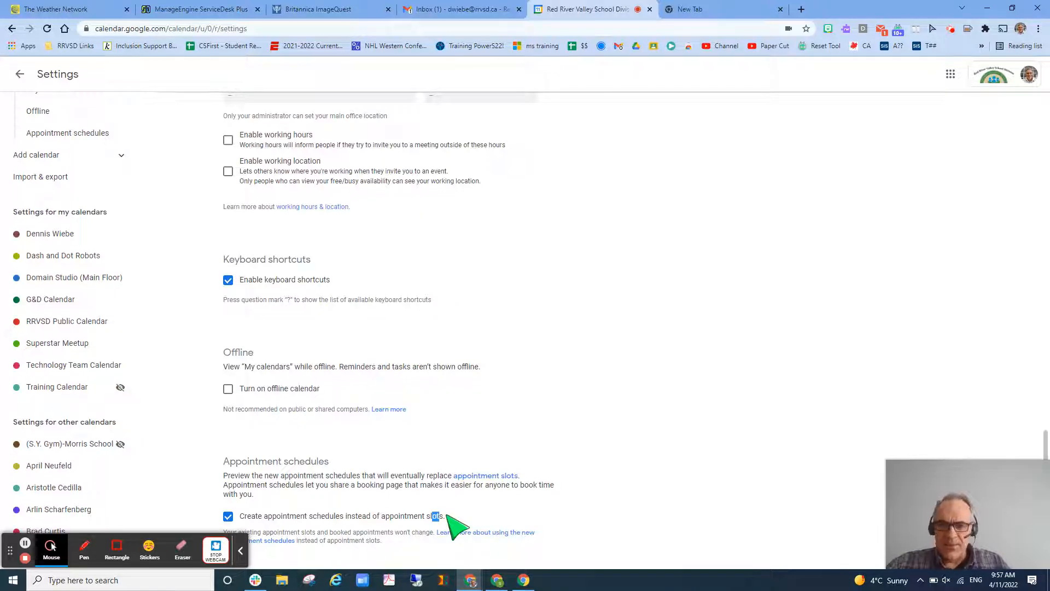
pyautogui.scroll(4, 297, 306)
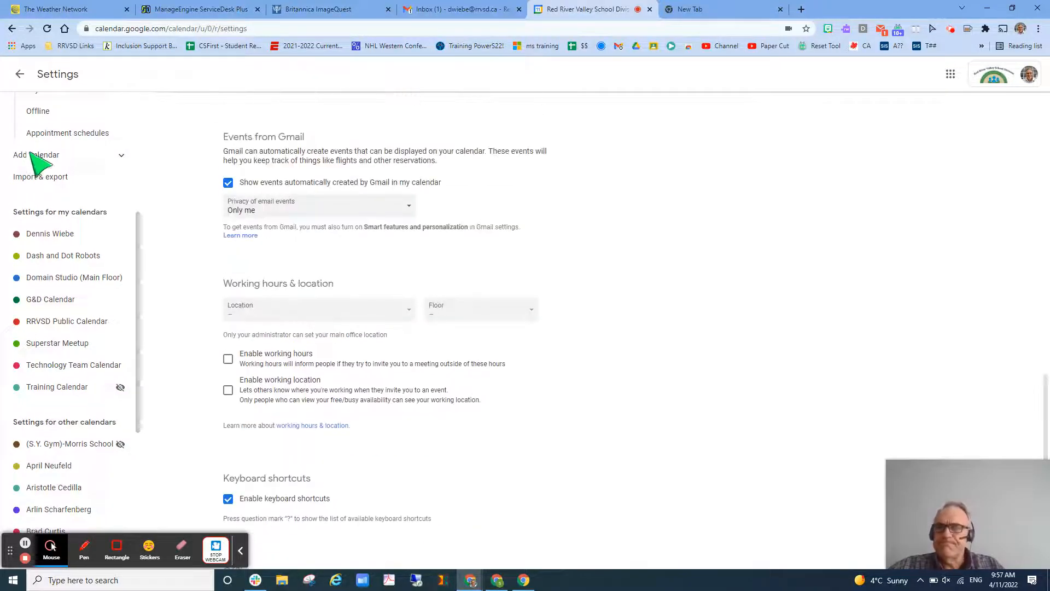
pyautogui.click(19, 74)
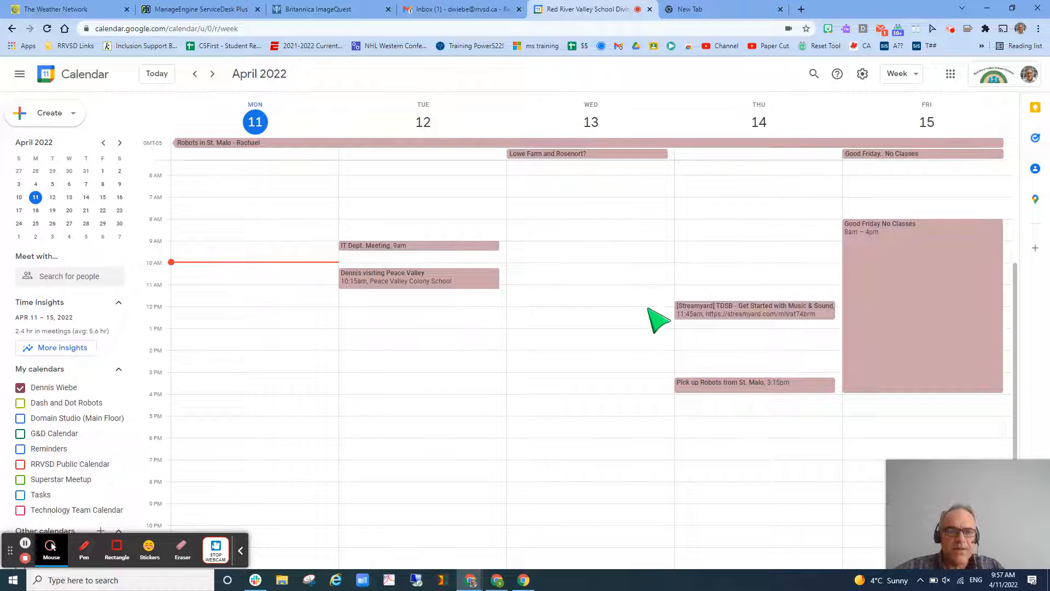
# - Start a new appointment schedule on Wednesday, April 13, from 8:00am to 9:00am
pyautogui.click(536, 234)
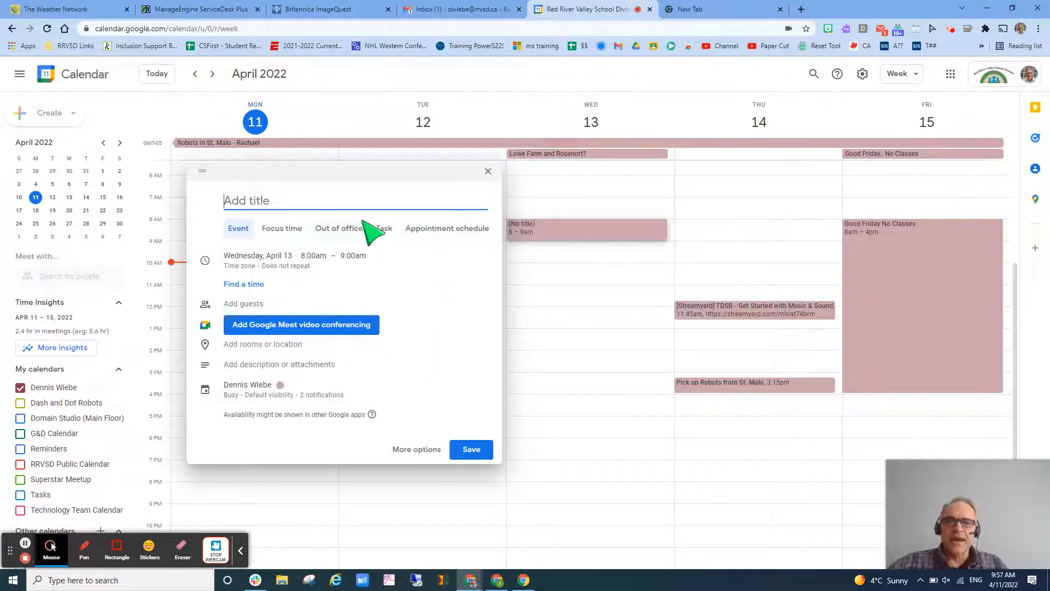
pyautogui.click(440, 232)
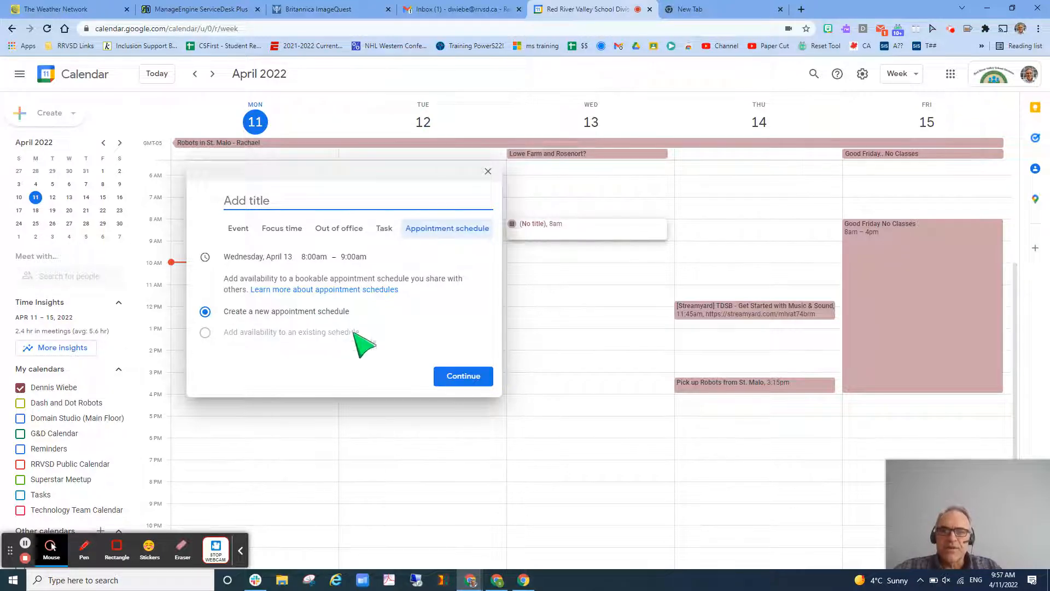
pyautogui.click(451, 376)
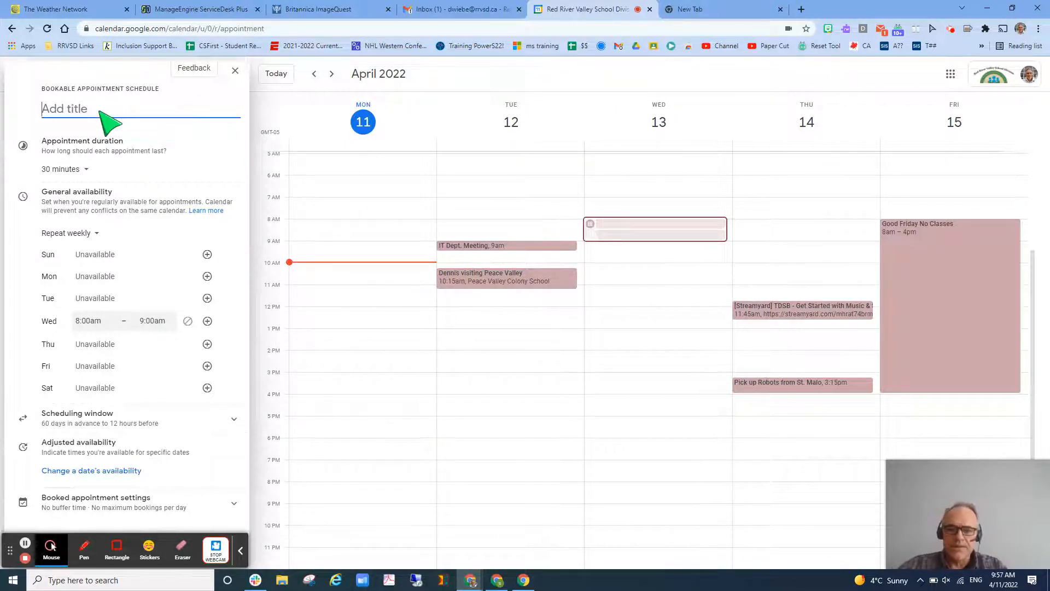
# - Title the schedule "Student Appointments" and choose a 30-minute appointment duration
pyautogui.write('Studne')
pyautogui.press('BackSpace')
pyautogui.press('BackSpace')
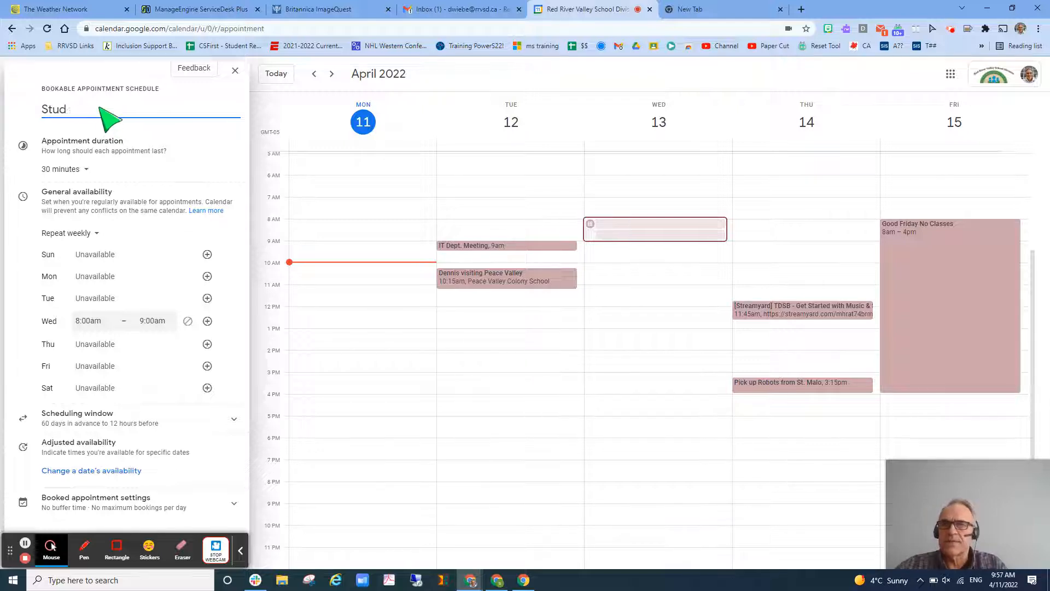
pyautogui.write('ent Appoin')
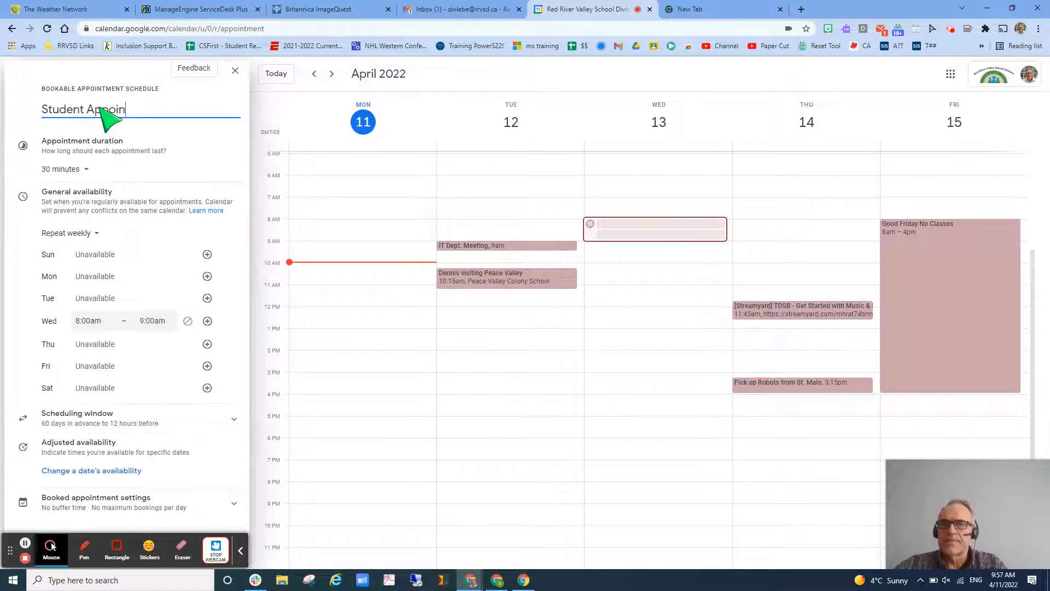
pyautogui.write('tments')
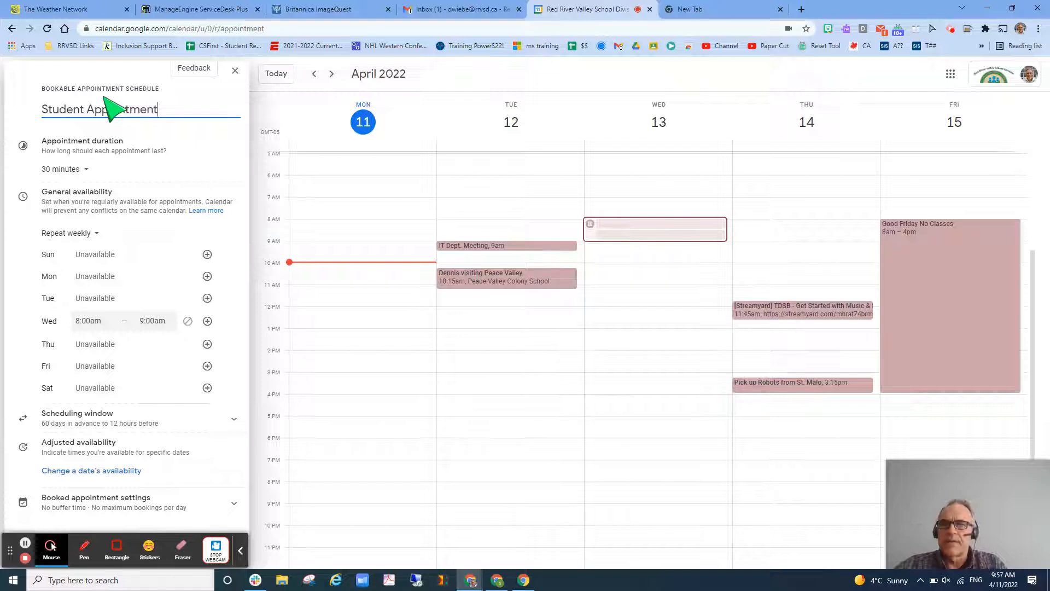
pyautogui.click(77, 171)
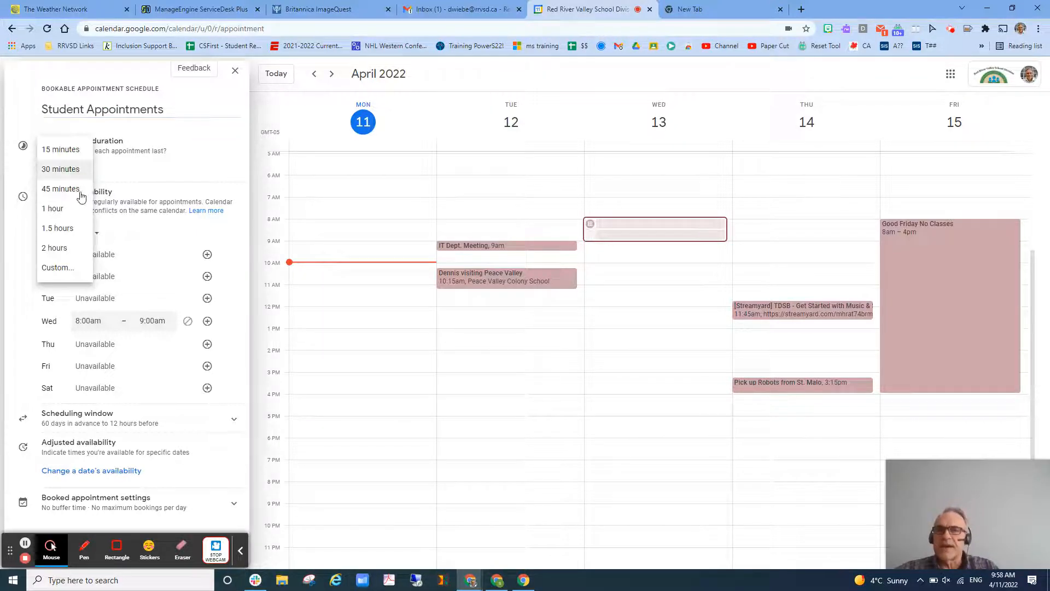
pyautogui.click(65, 170)
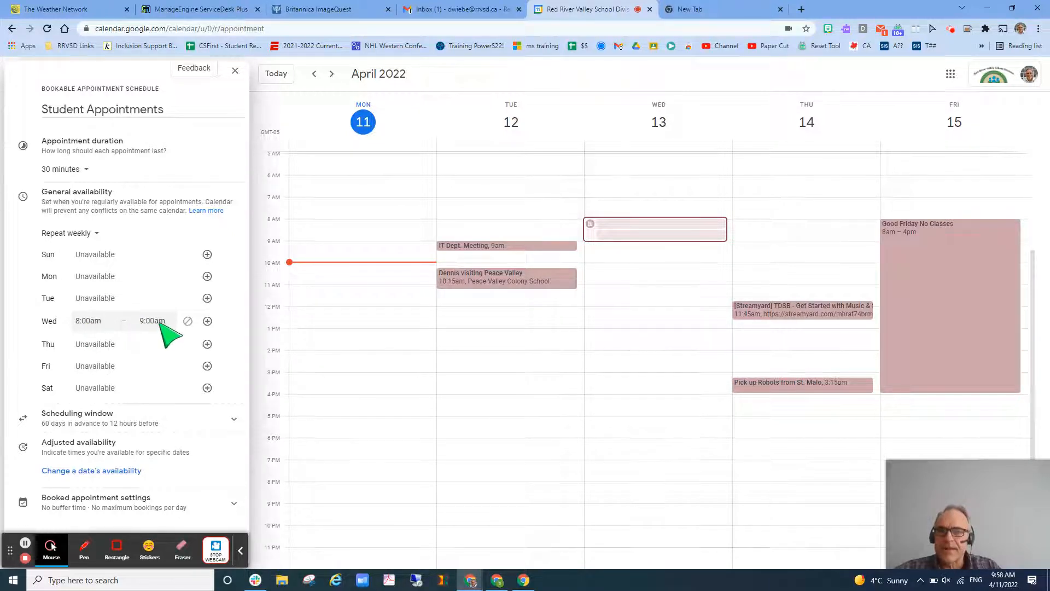
# - Set Wednesday's availability to 9:00am – 12:00pm
pyautogui.click(160, 322)
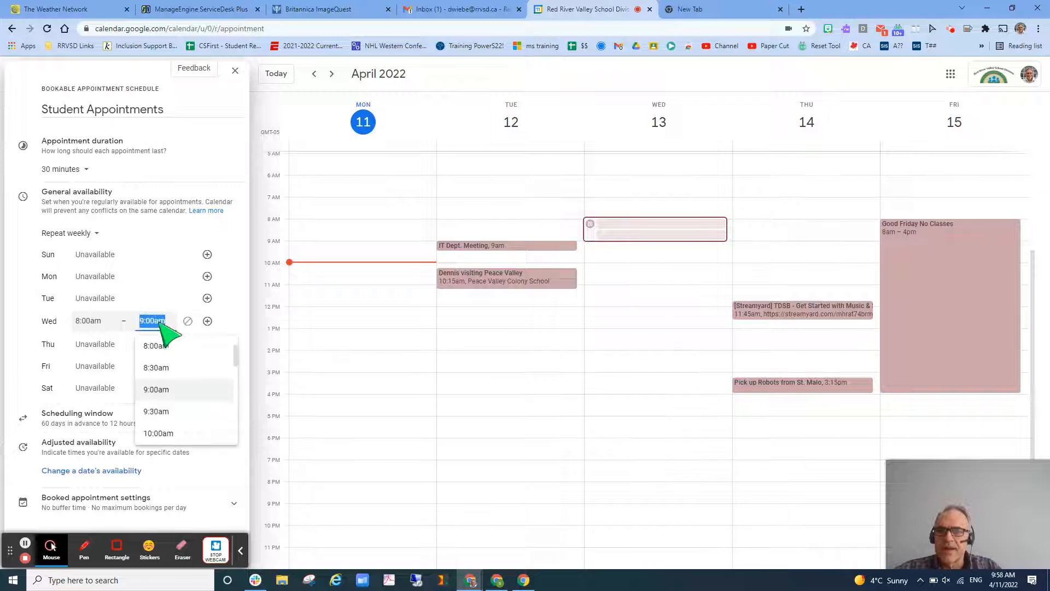
pyautogui.scroll(-3, 165, 432)
pyautogui.click(165, 424)
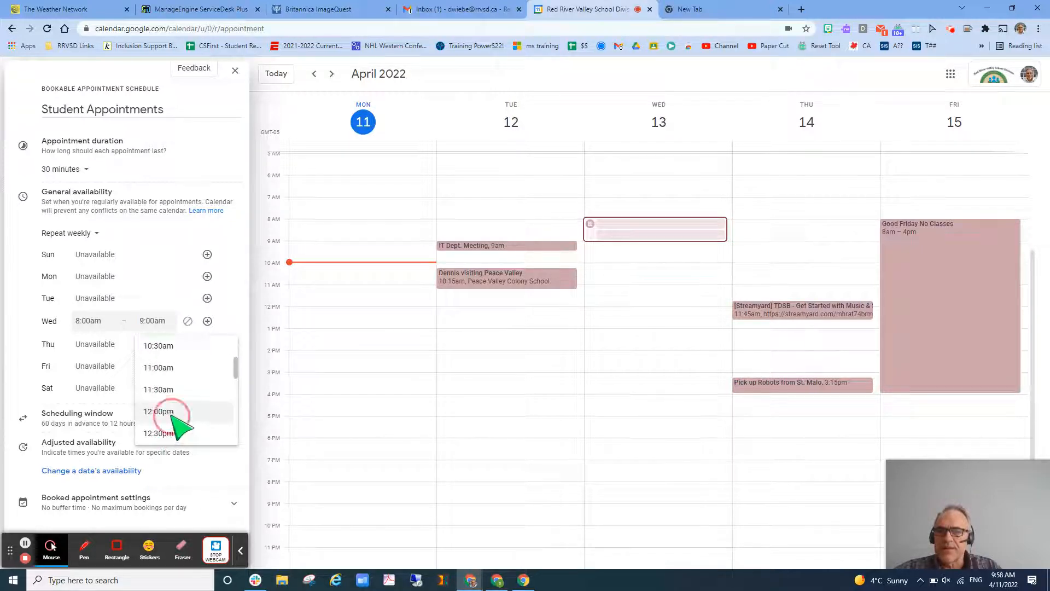
pyautogui.click(93, 322)
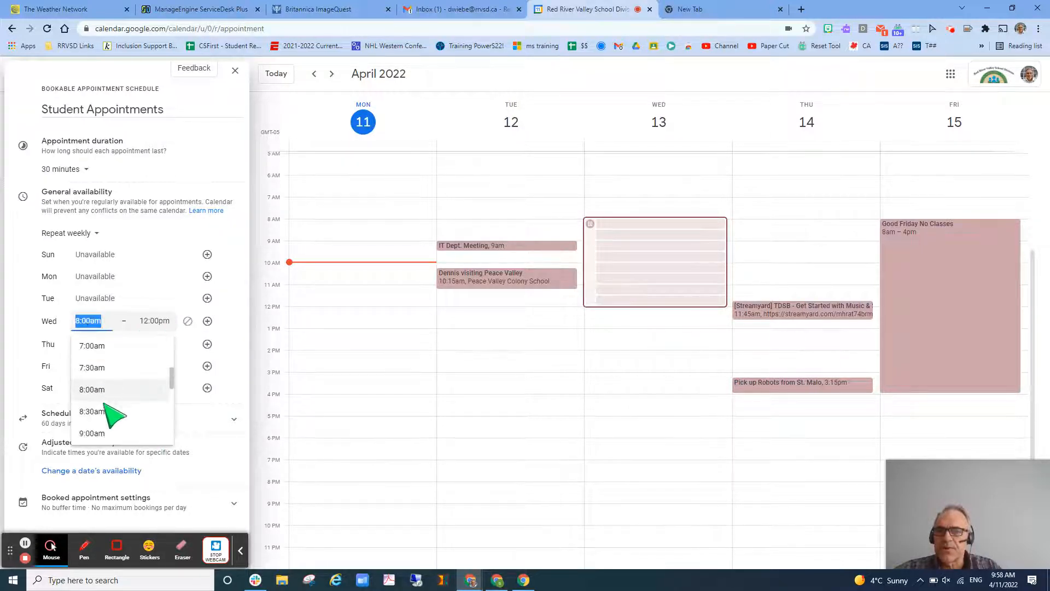
pyautogui.click(93, 432)
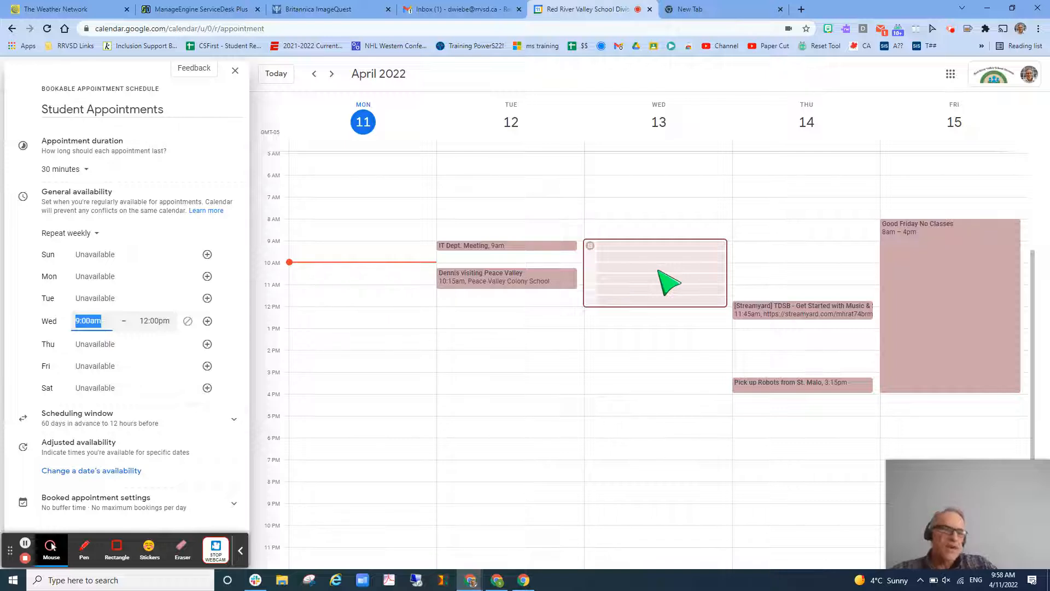
# - Add a second Wednesday availability period from 1:00pm to 3:30pm
pyautogui.click(207, 321)
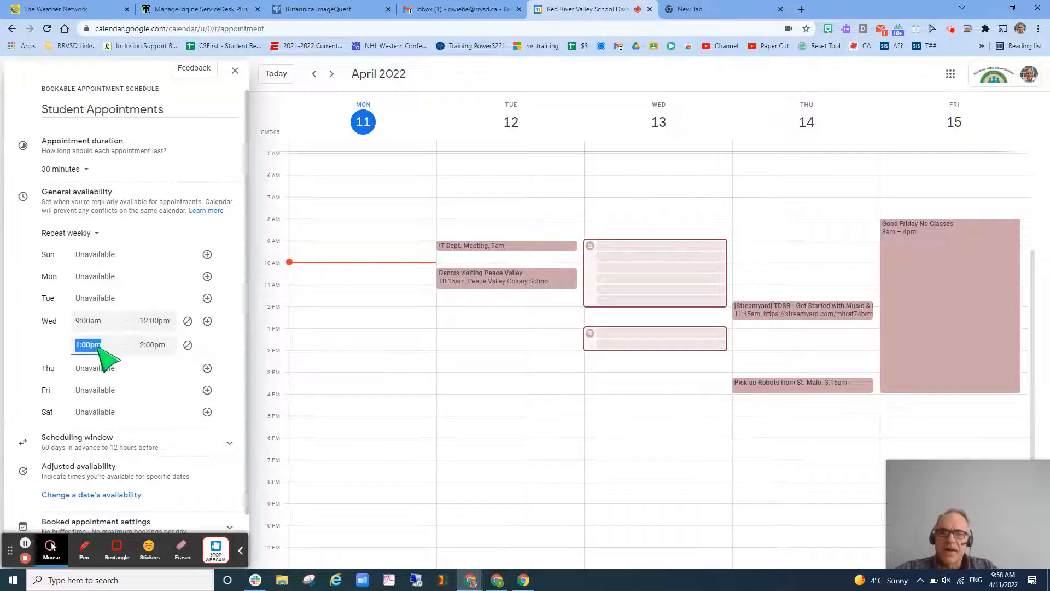
pyautogui.click(149, 346)
pyautogui.scroll(-1, 159, 454)
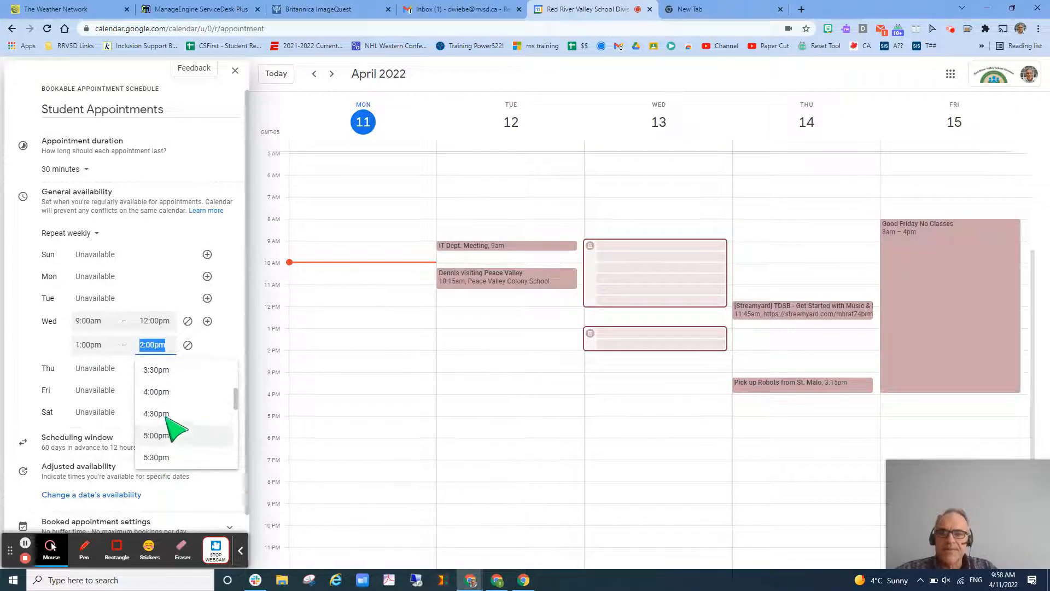
pyautogui.click(174, 370)
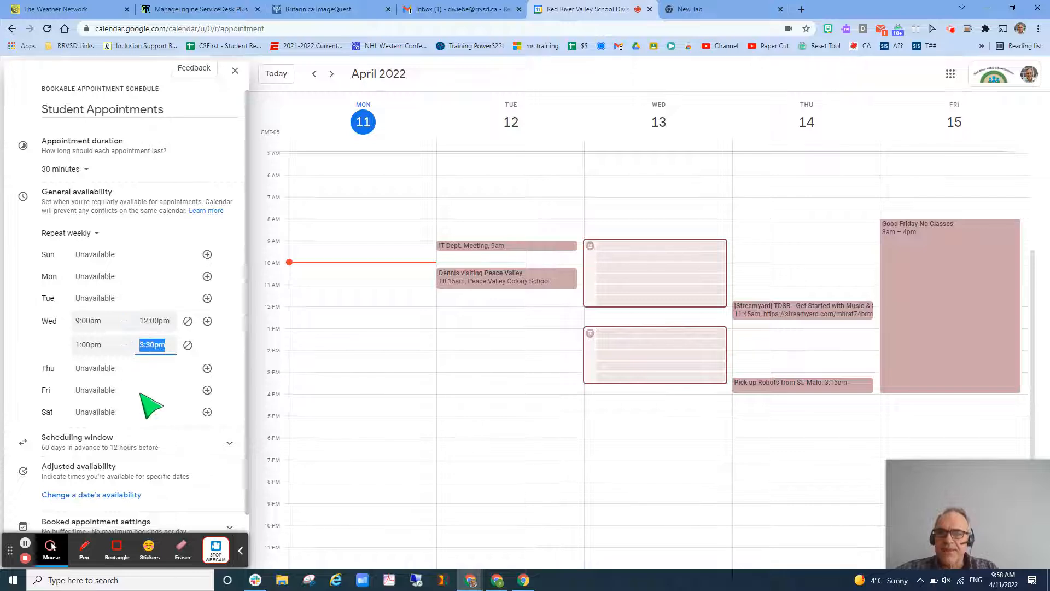
# - Make Thursday available and copy Wednesday's time periods to it
pyautogui.scroll(-1, 139, 392)
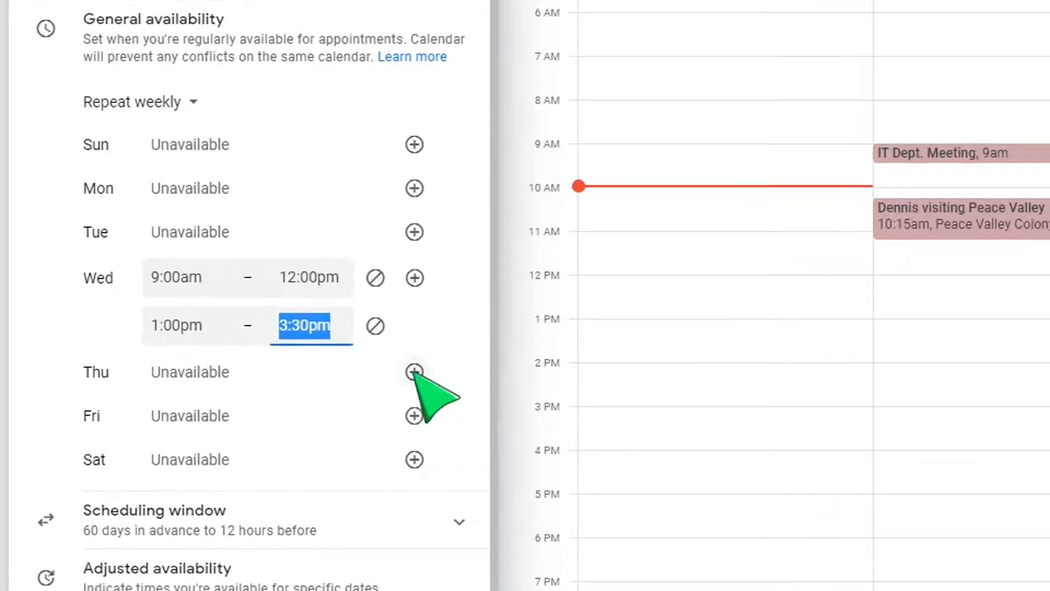
pyautogui.click(219, 373)
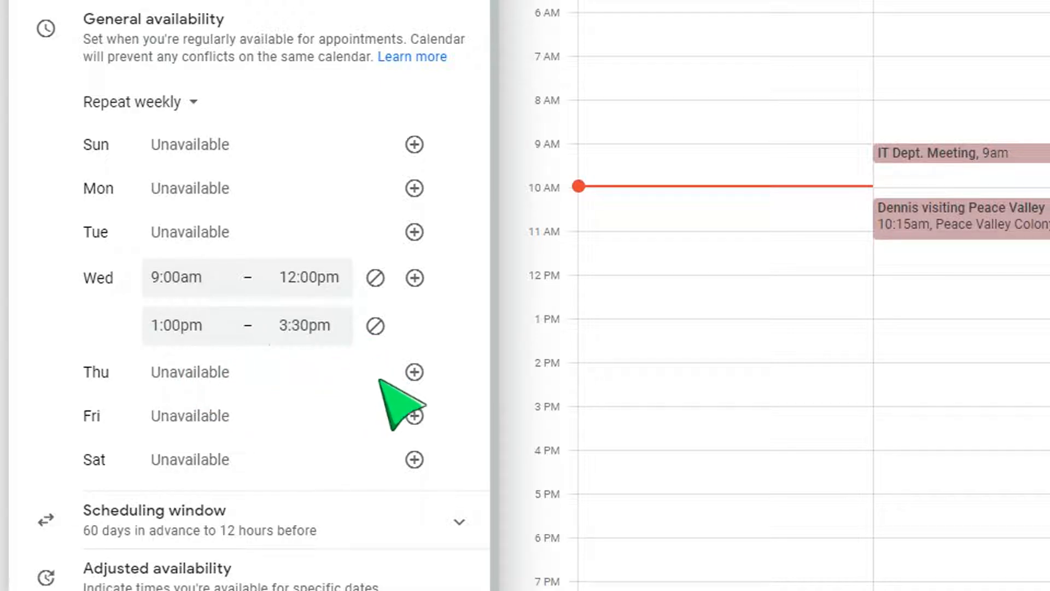
pyautogui.click(414, 371)
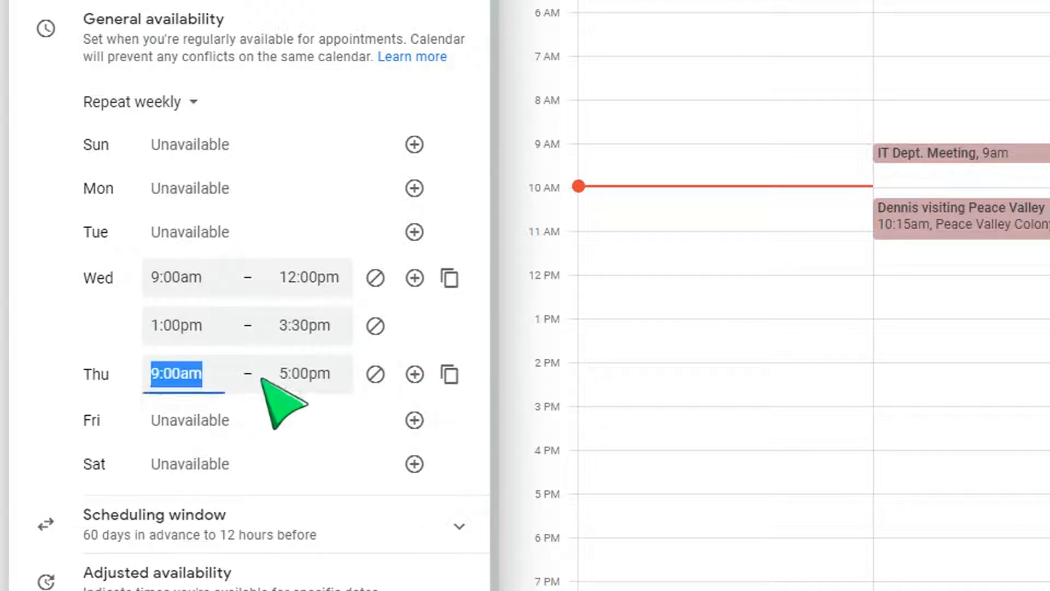
pyautogui.click(450, 278)
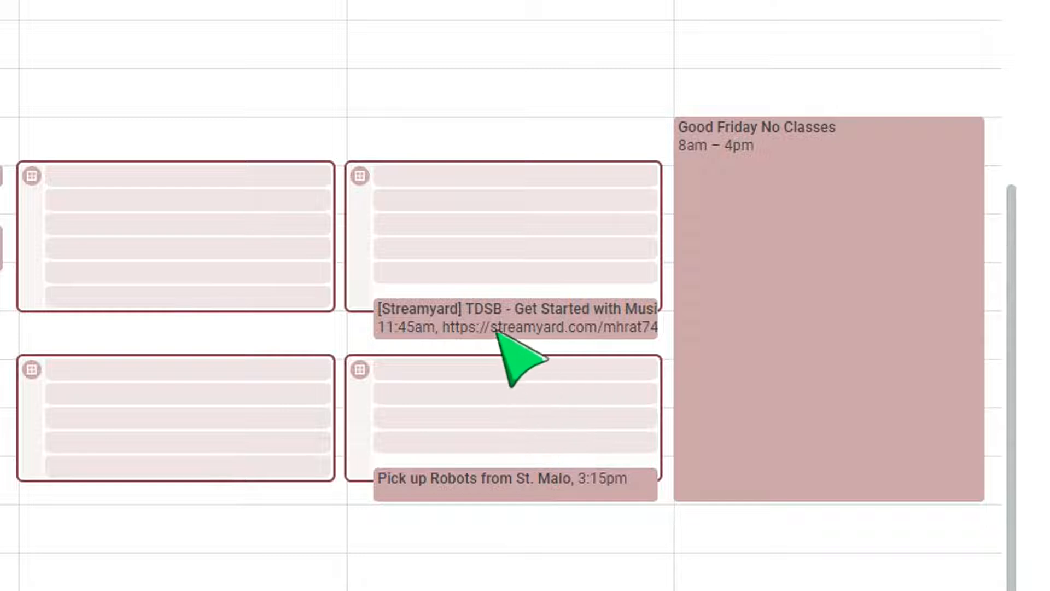
pyautogui.click(462, 478)
pyautogui.click(431, 465)
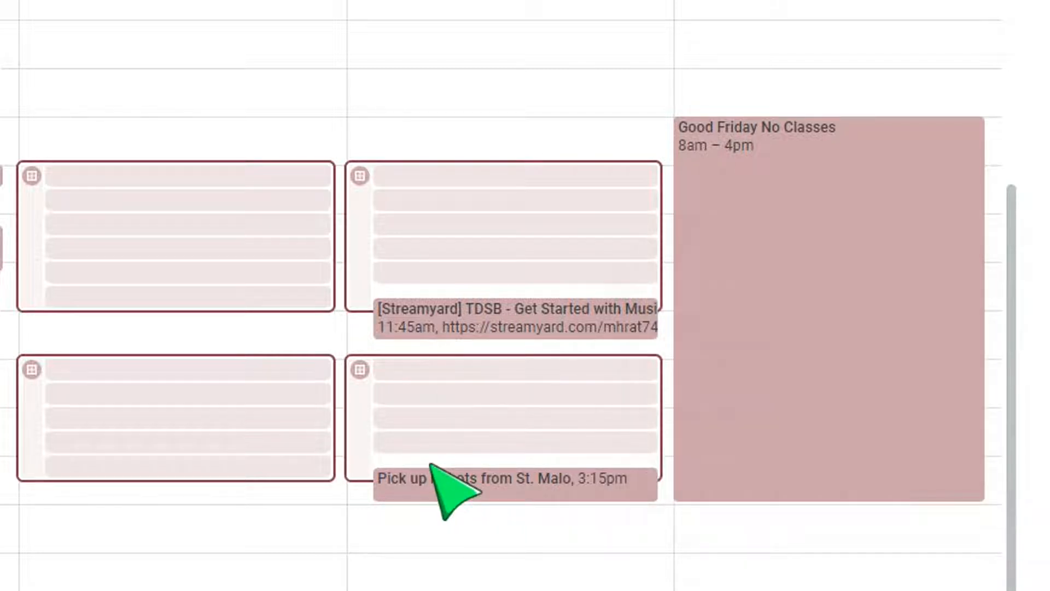
pyautogui.click(416, 480)
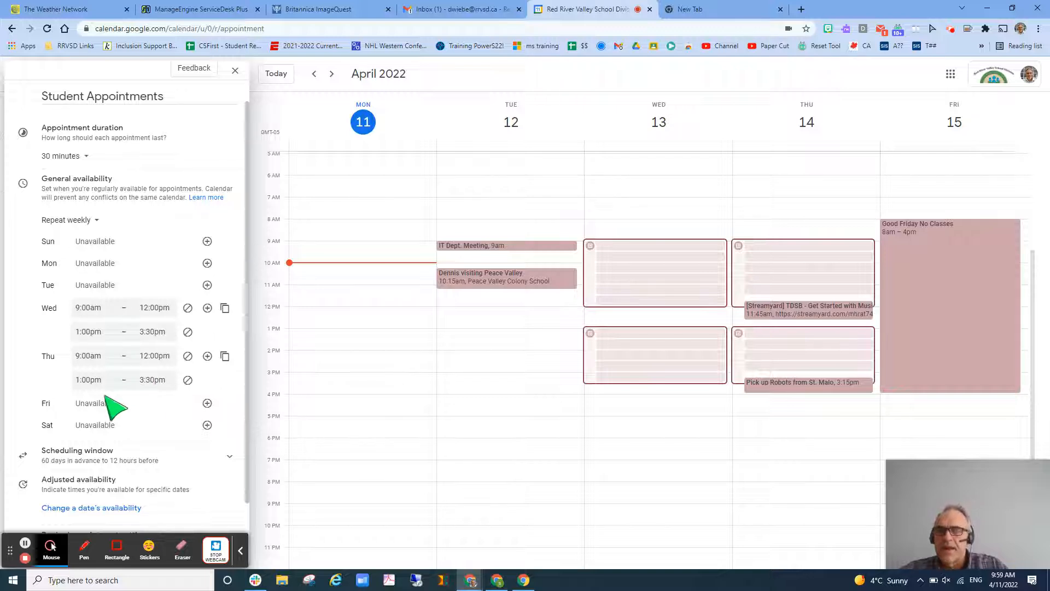
# - Try a 5-minute buffer time between appointment slots in the booked appointment settings, and turn the buffer off again
pyautogui.scroll(-1, 113, 410)
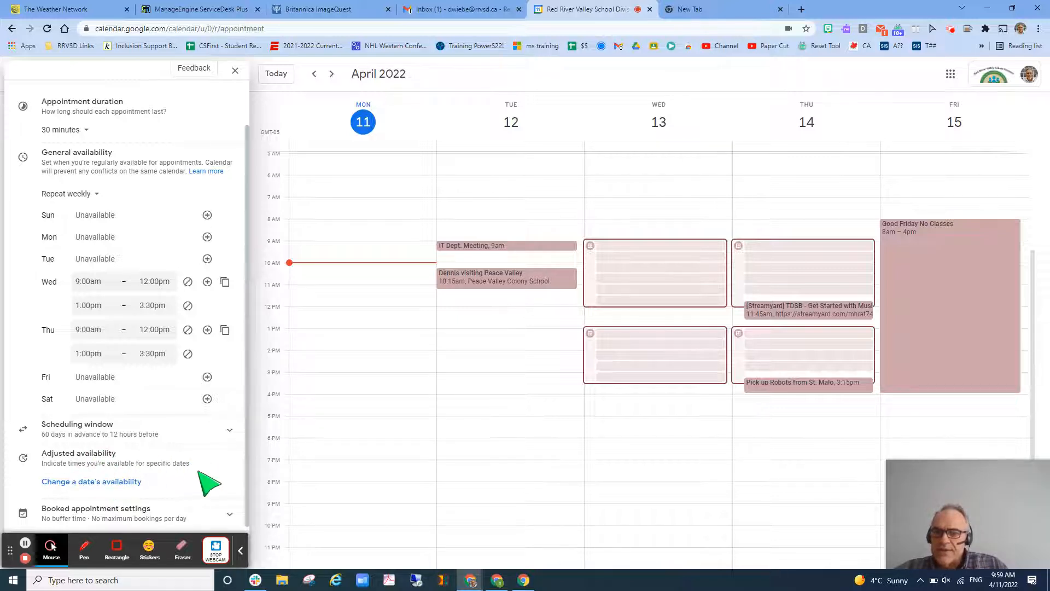
pyautogui.click(117, 514)
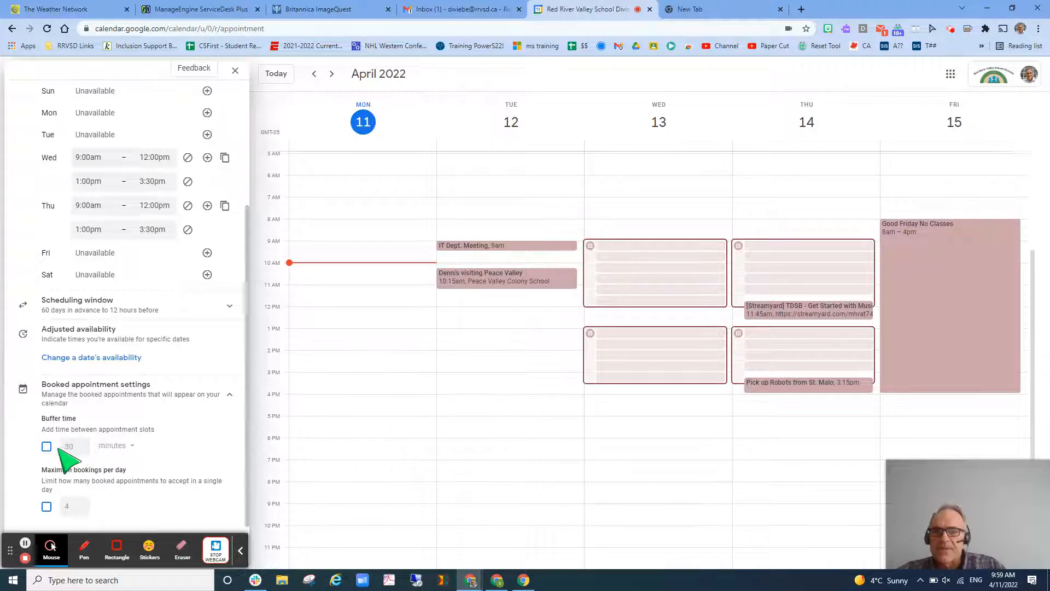
pyautogui.click(46, 446)
pyautogui.click(115, 445)
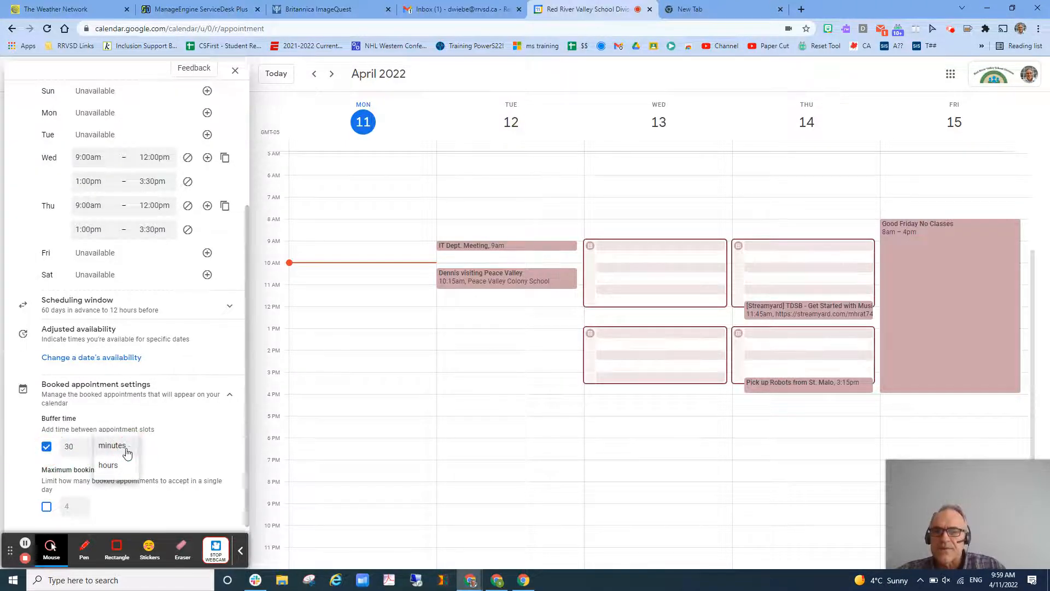
pyautogui.doubleClick(70, 446)
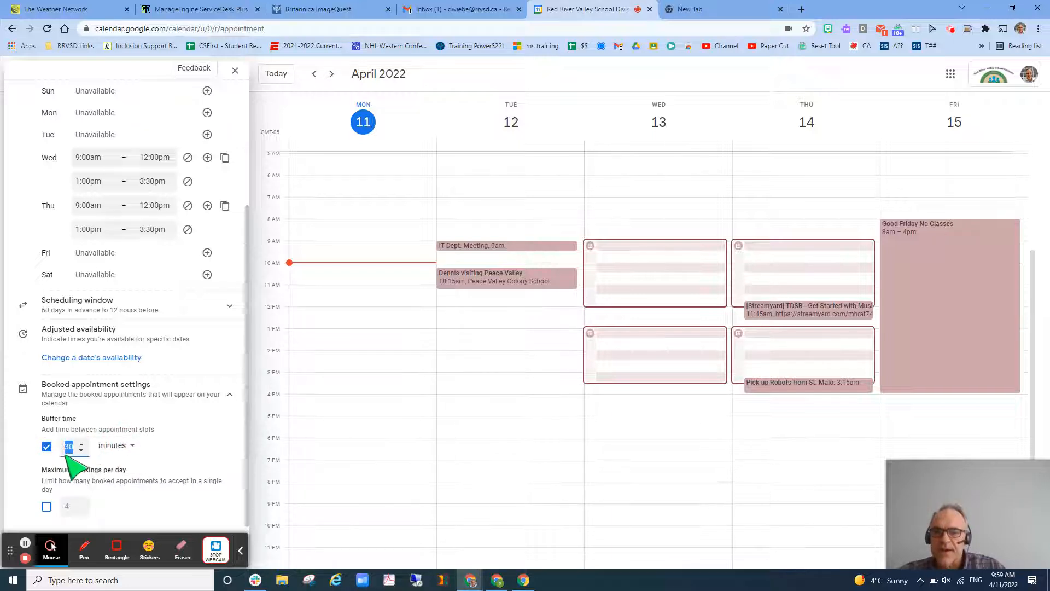
pyautogui.write('5')
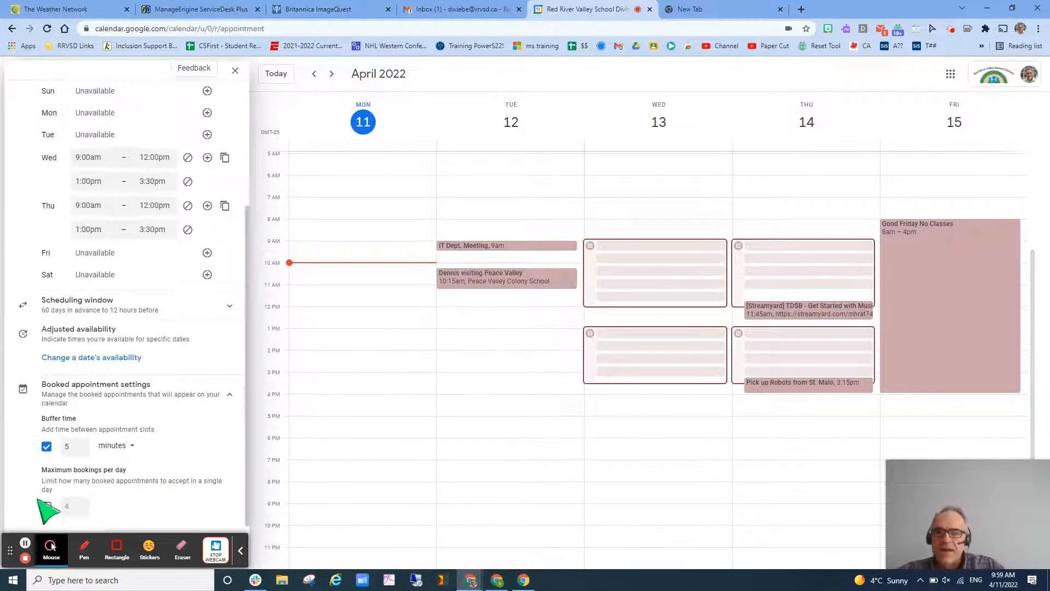
pyautogui.click(47, 447)
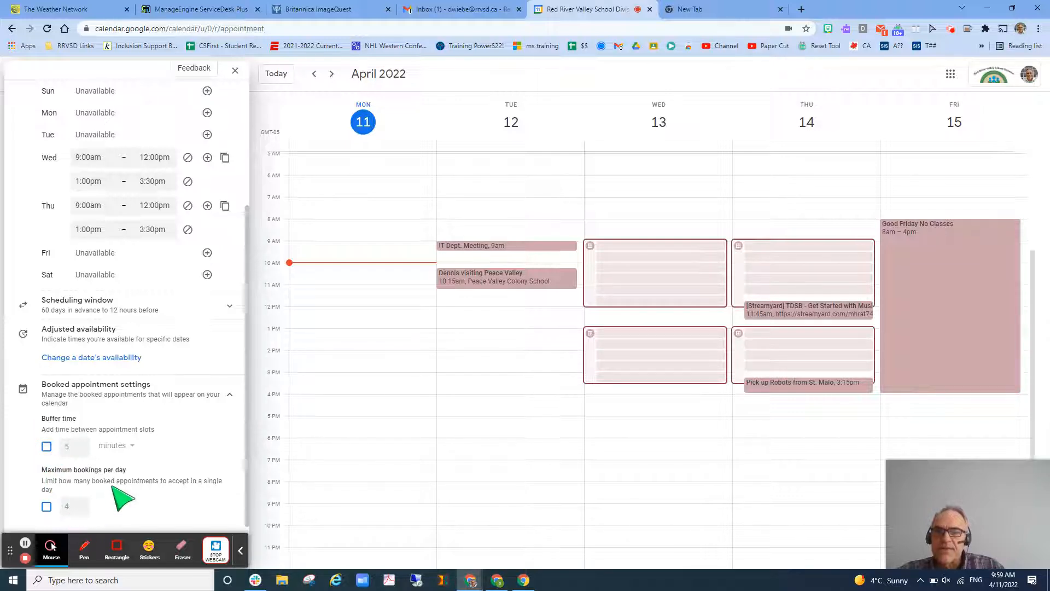
# - Try limiting the schedule to a maximum of 5 bookings per day, and turn the limit off again
pyautogui.click(46, 507)
pyautogui.click(81, 503)
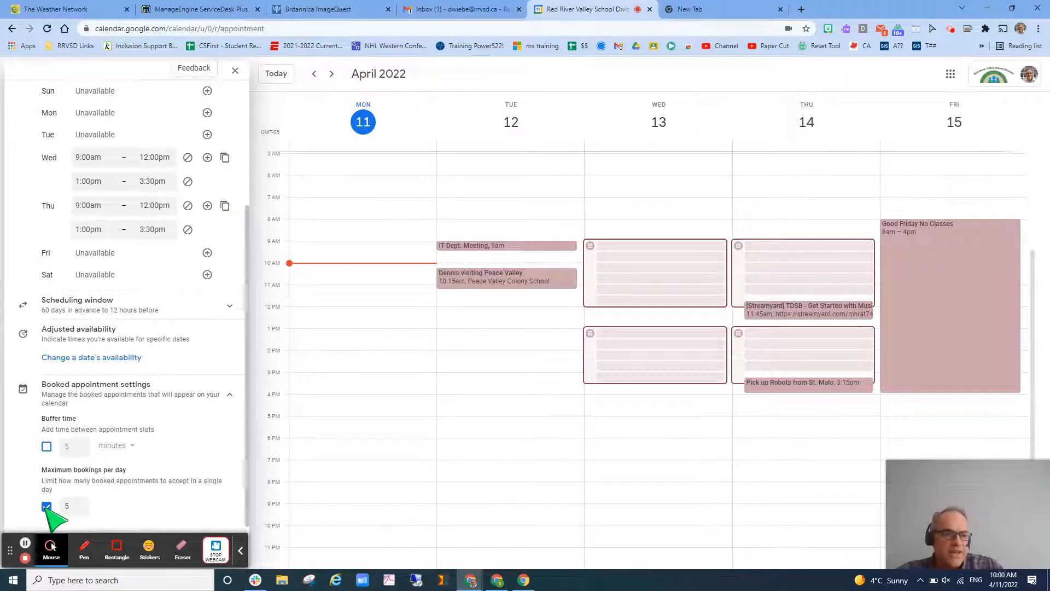
pyautogui.click(46, 506)
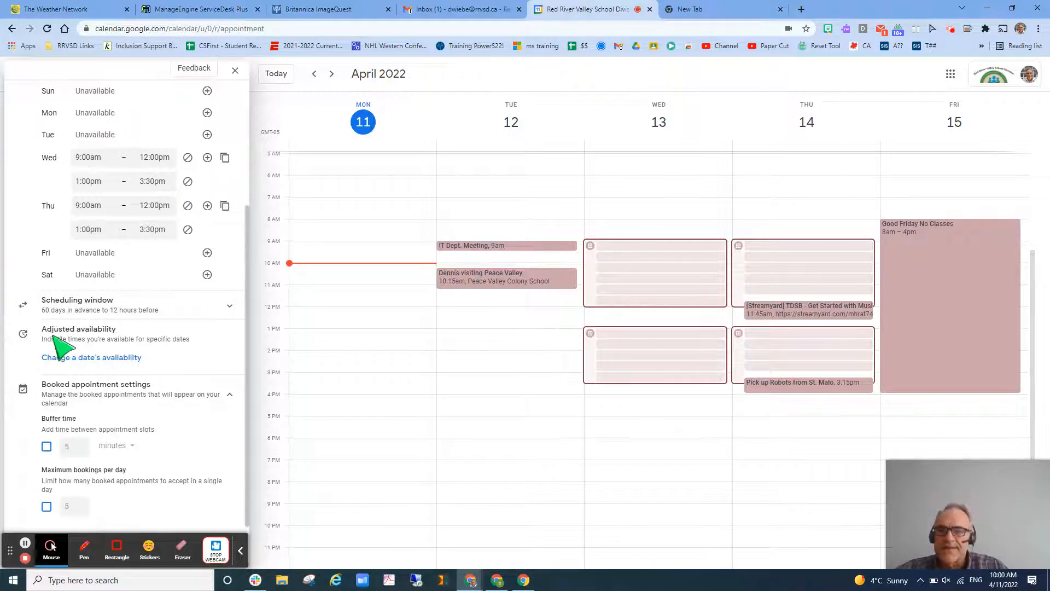
# - Continue to the booking page details of the schedule and expand the booking page photo and name section
pyautogui.click(241, 551)
pyautogui.click(219, 549)
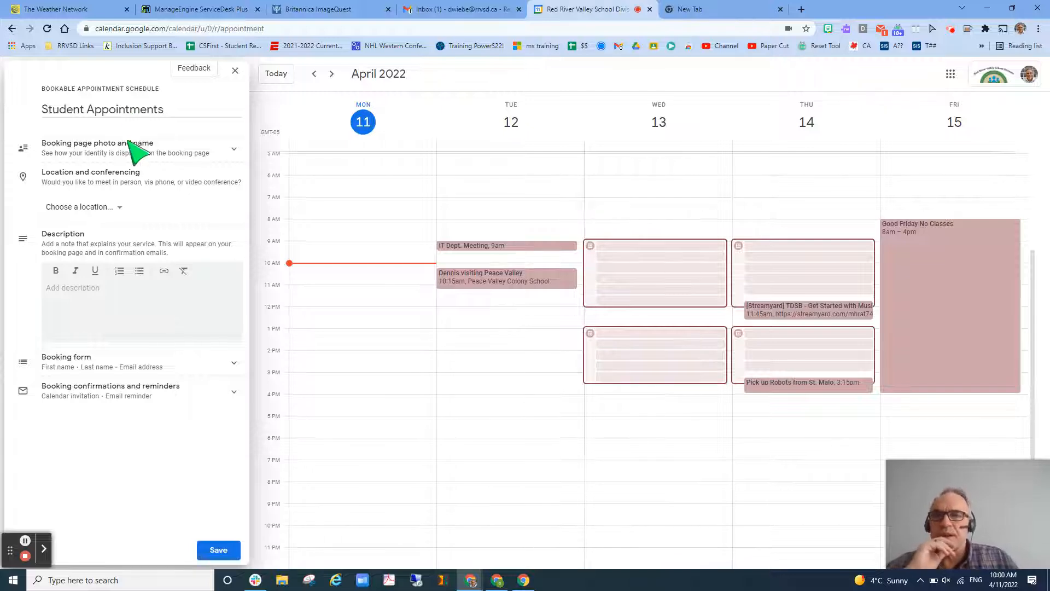
pyautogui.click(190, 156)
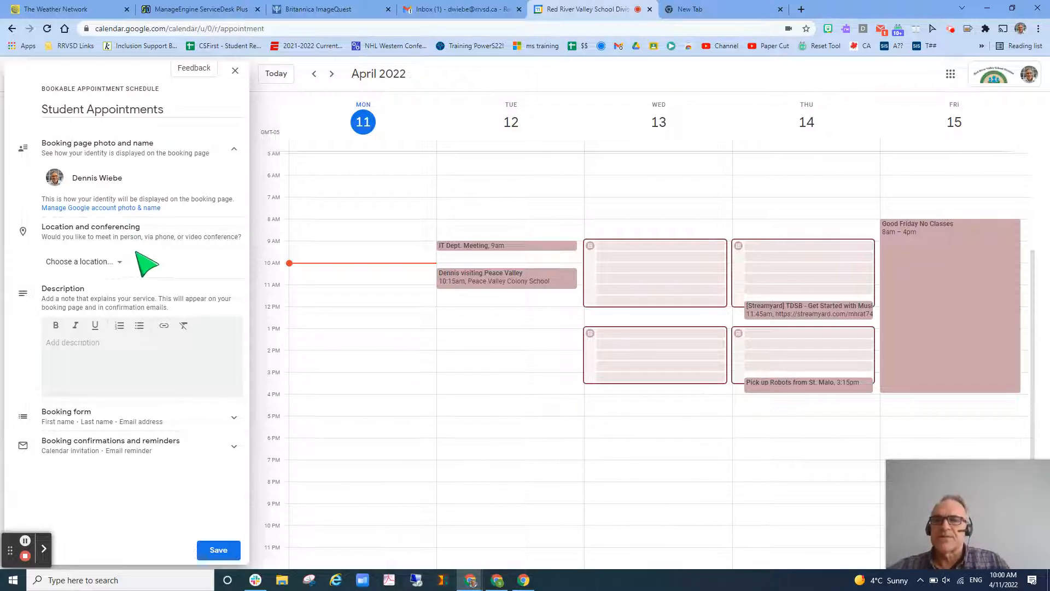
# - Set the appointment location to an in-person meeting in the "Resource Room"
pyautogui.click(118, 262)
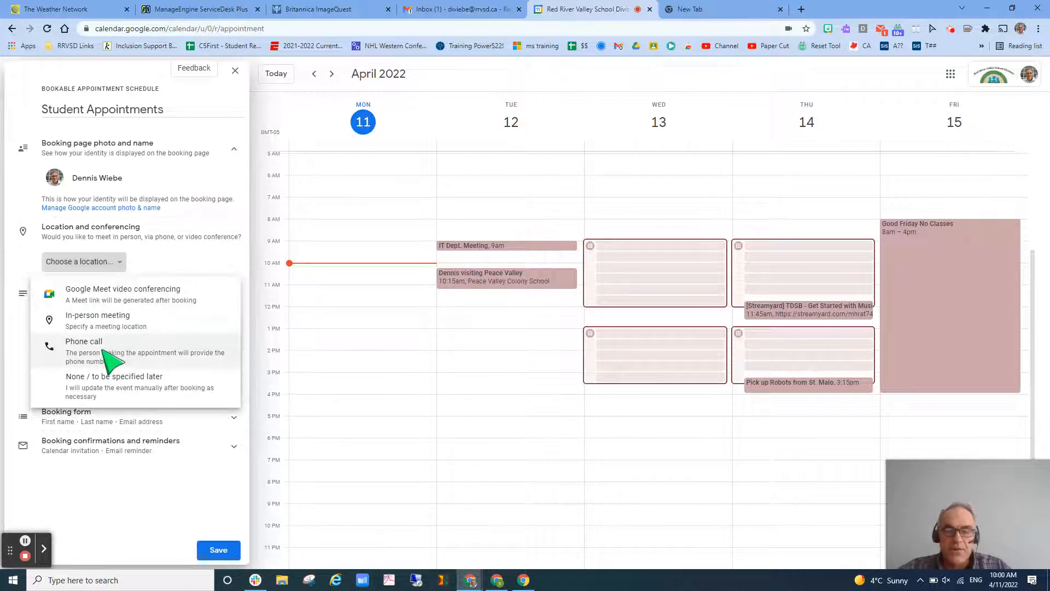
pyautogui.click(112, 384)
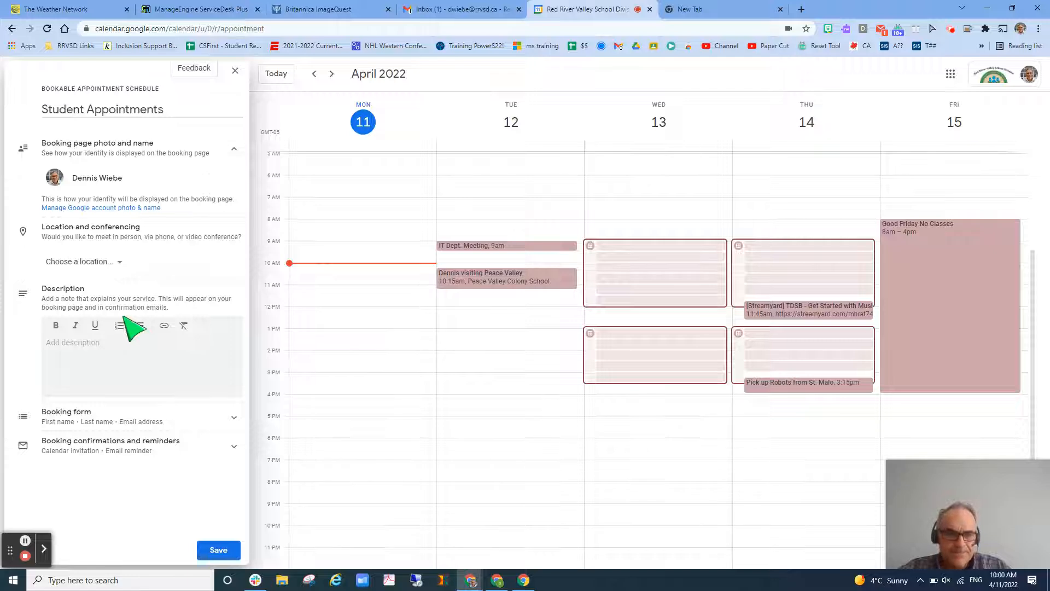
pyautogui.click(118, 264)
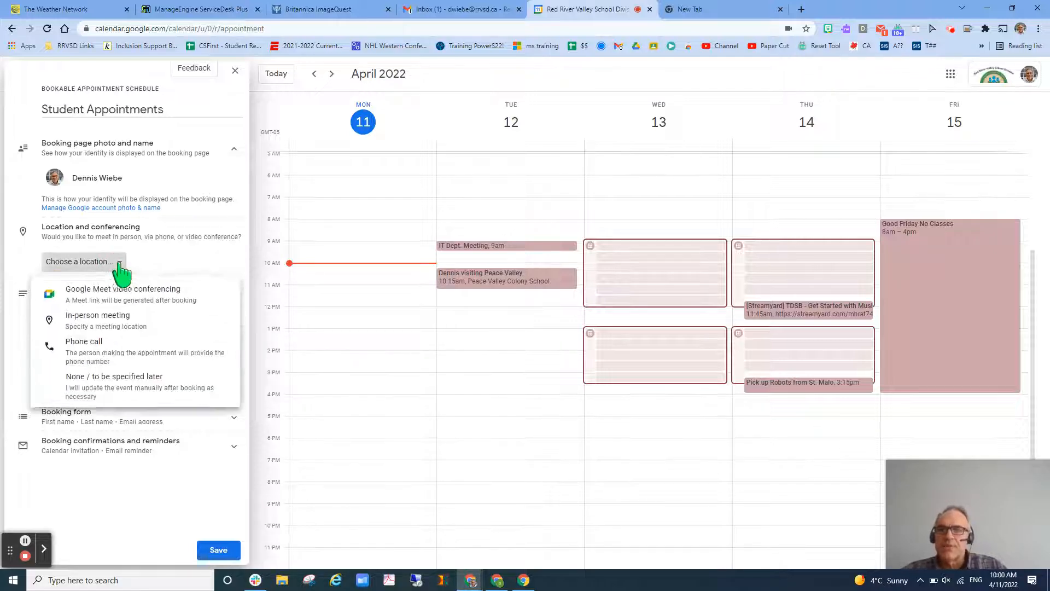
pyautogui.click(112, 322)
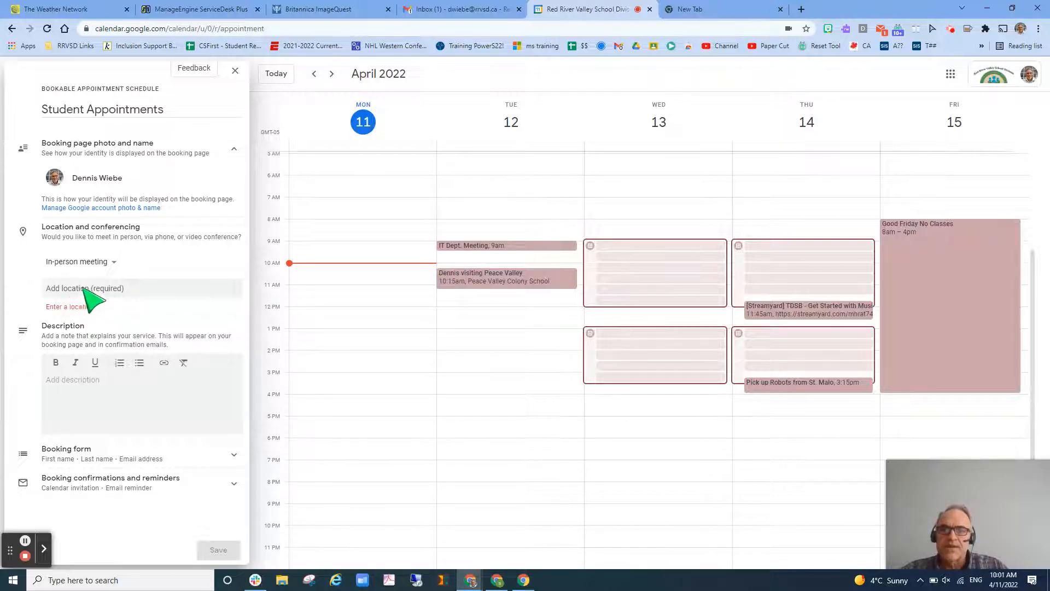
pyautogui.click(85, 290)
pyautogui.write('Res')
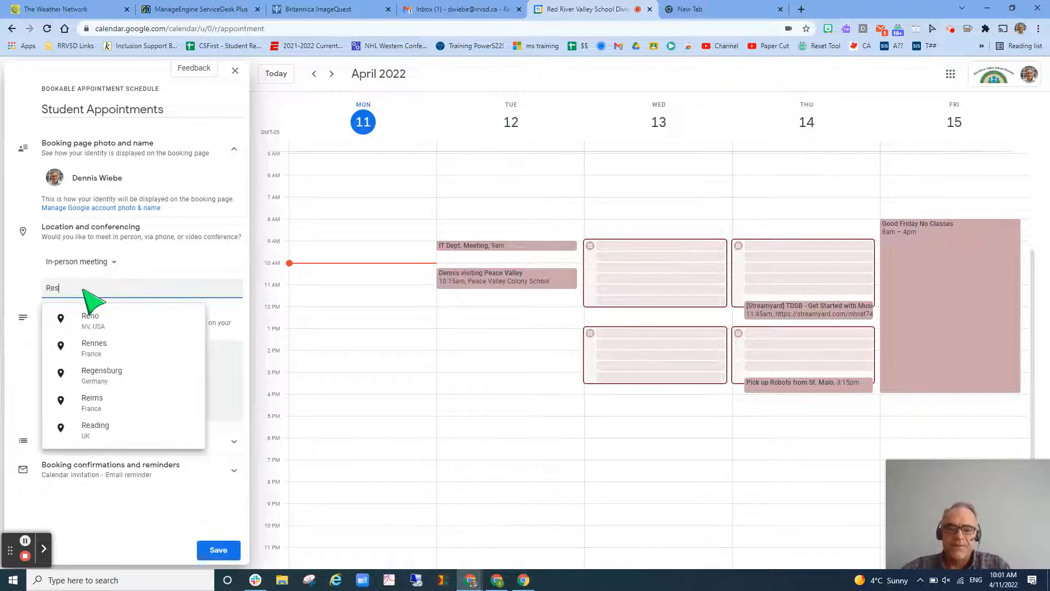
pyautogui.write('ource Room')
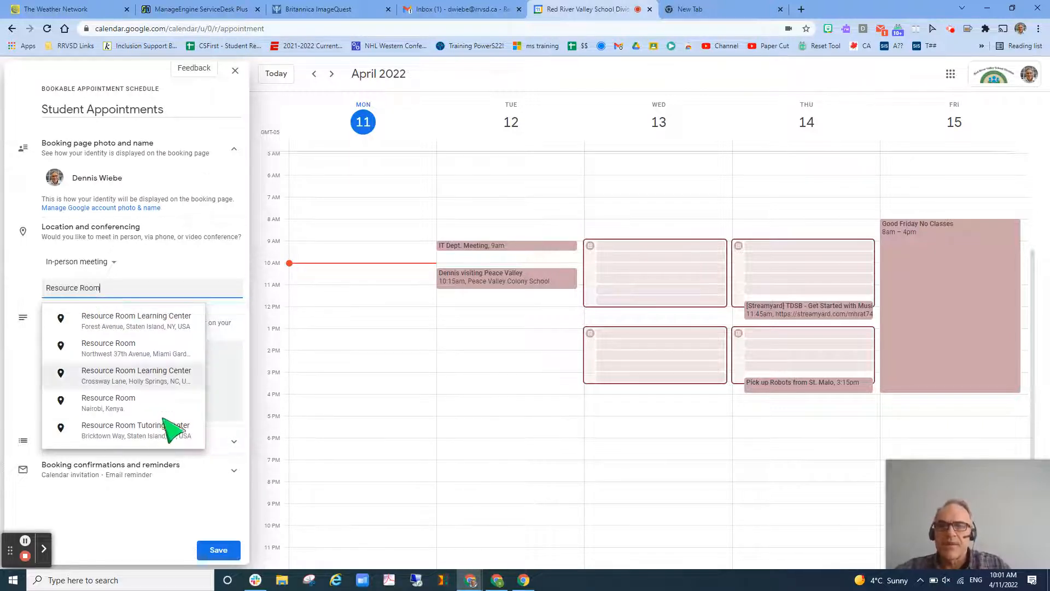
pyautogui.click(213, 506)
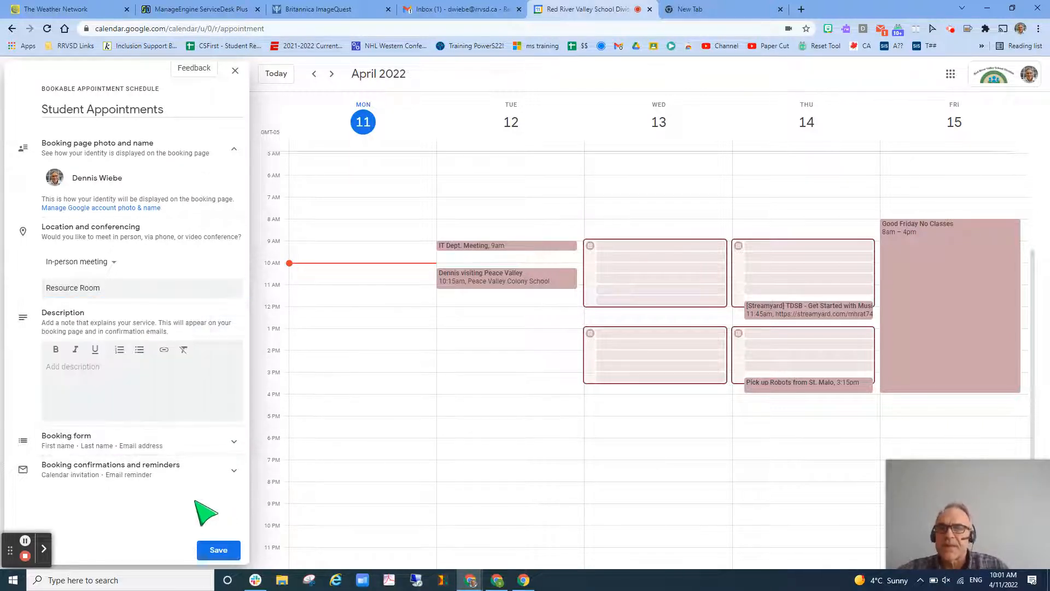
# - Leave the description blank and expand the booking form section to examine the fields people fill in
pyautogui.click(78, 368)
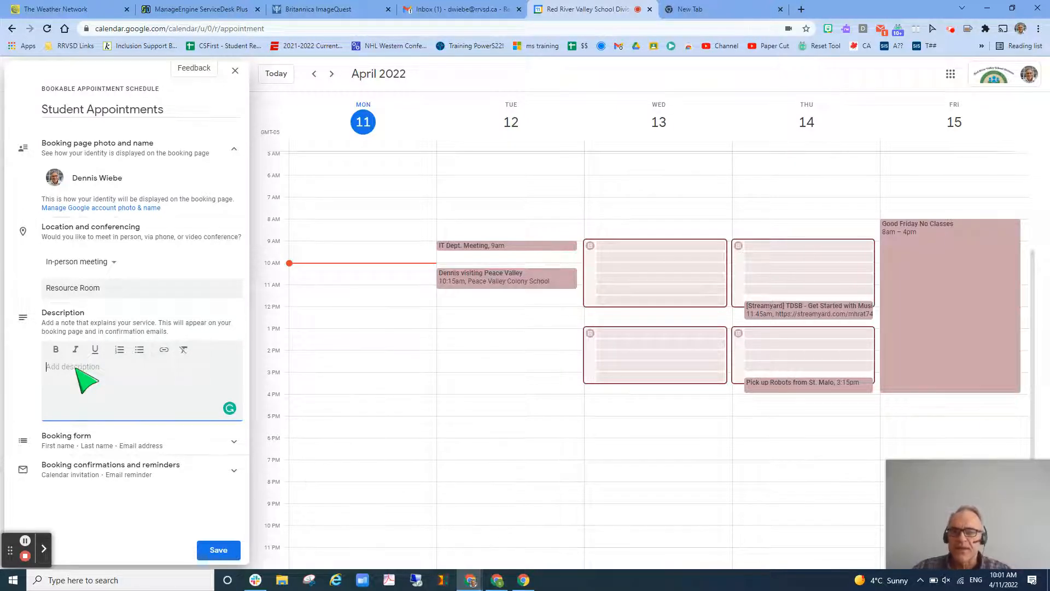
pyautogui.click(71, 446)
pyautogui.scroll(-1, 113, 454)
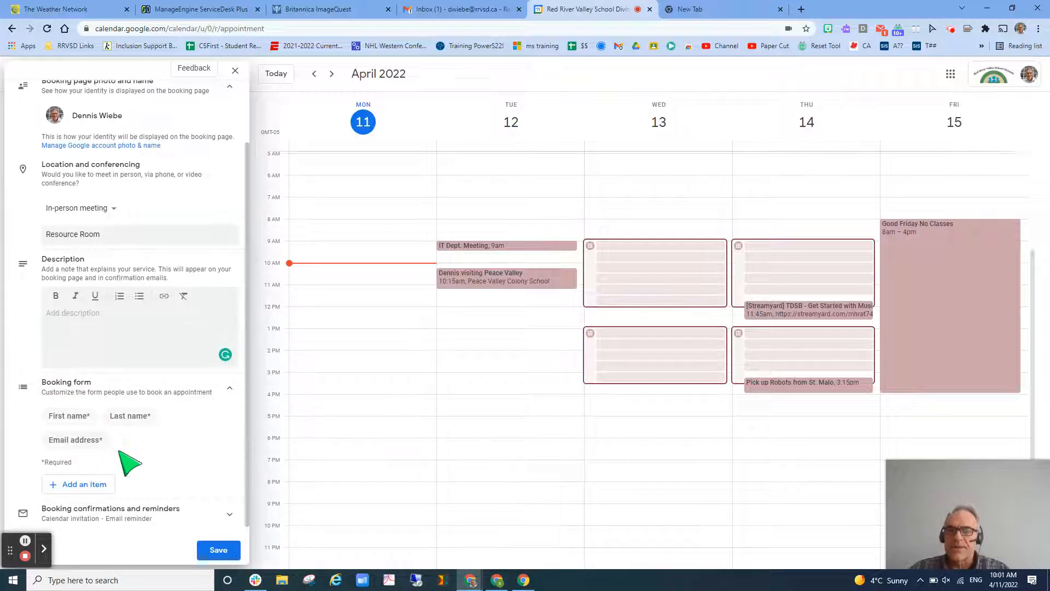
pyautogui.click(91, 485)
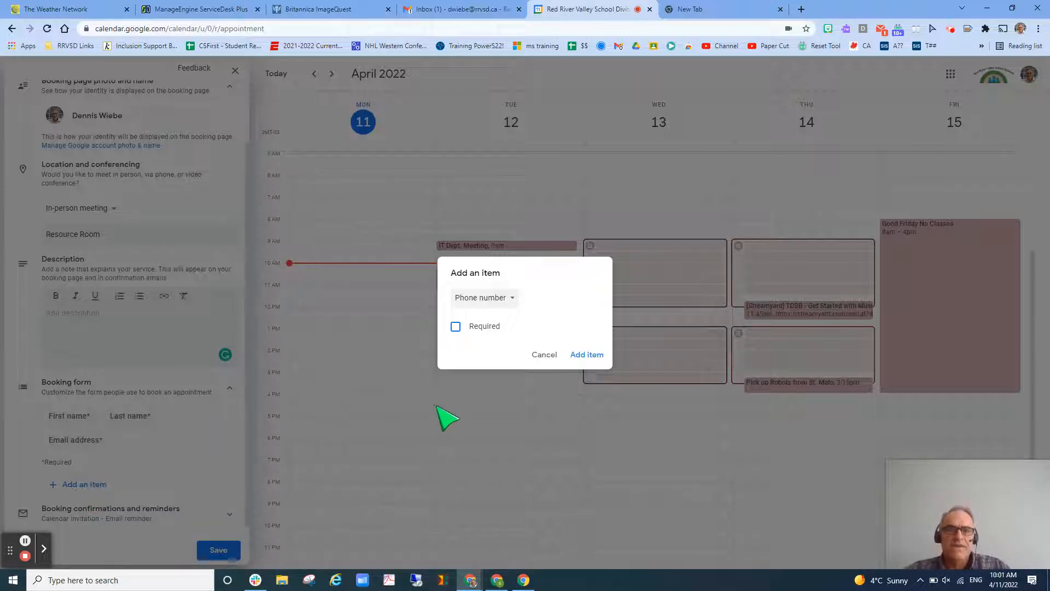
pyautogui.click(507, 298)
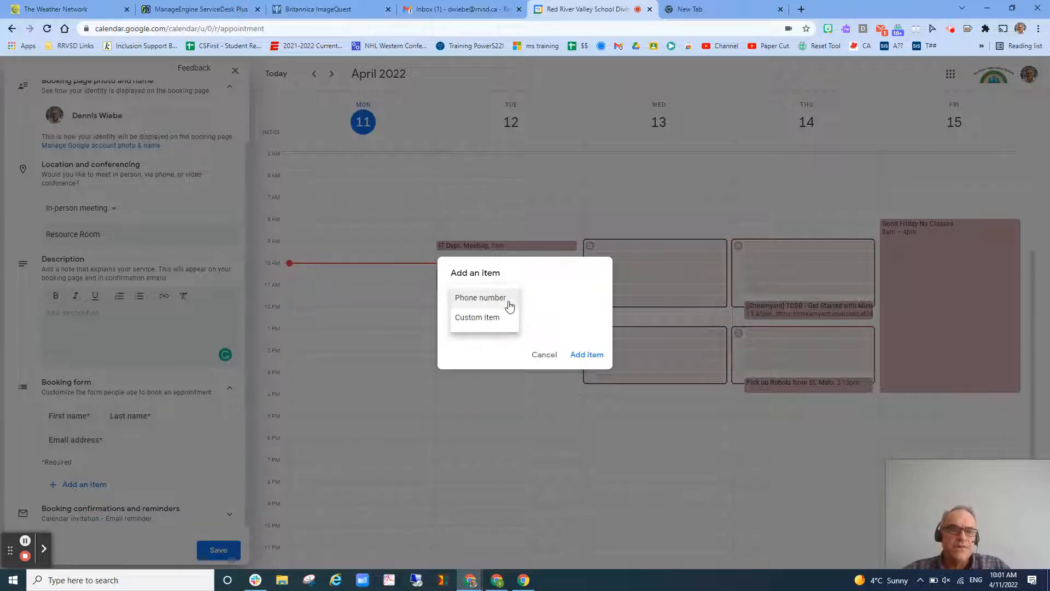
pyautogui.click(496, 316)
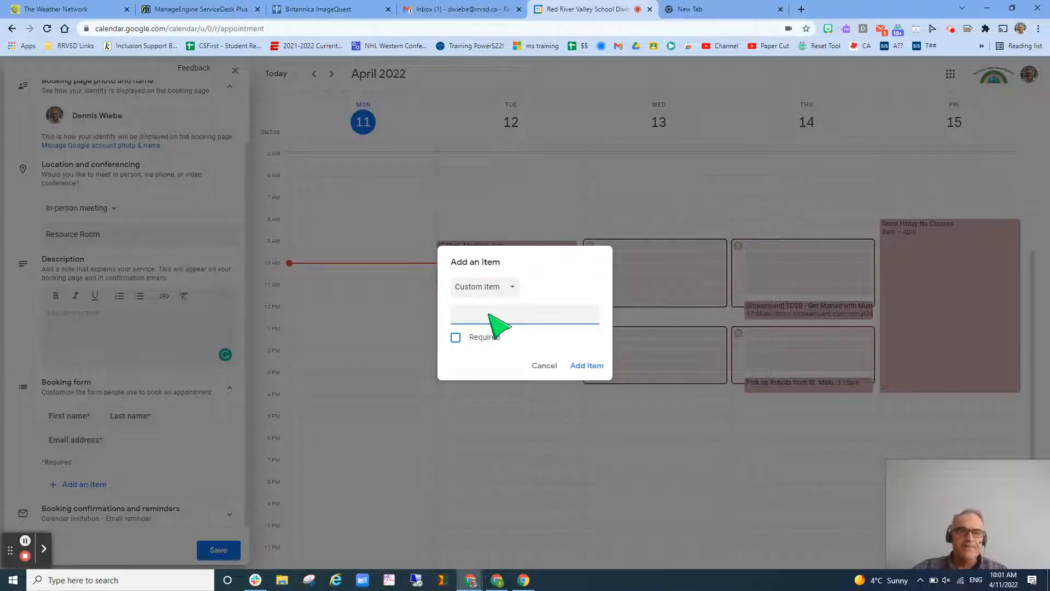
pyautogui.click(456, 338)
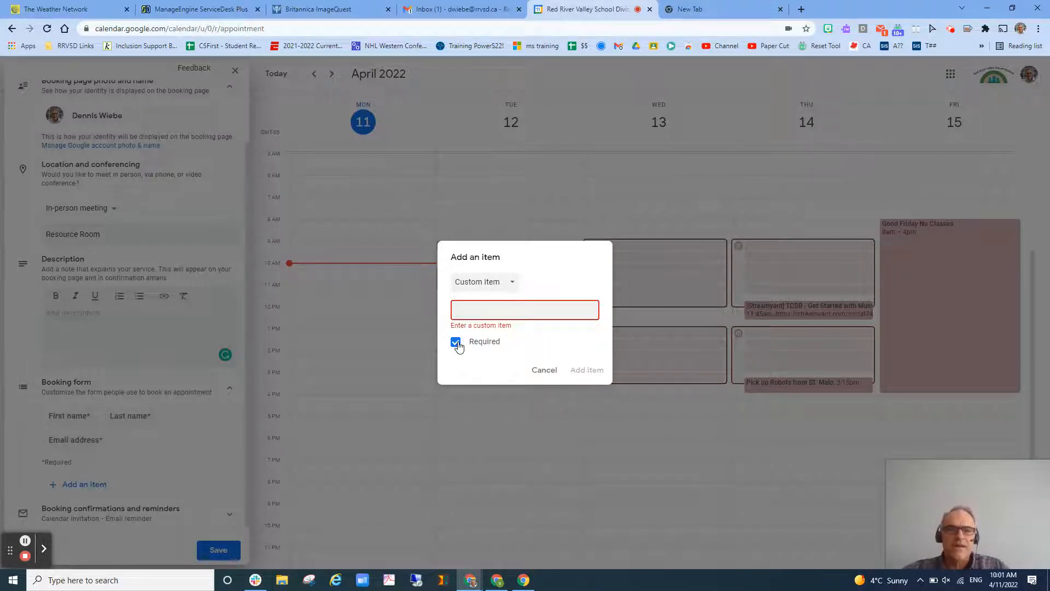
pyautogui.click(456, 342)
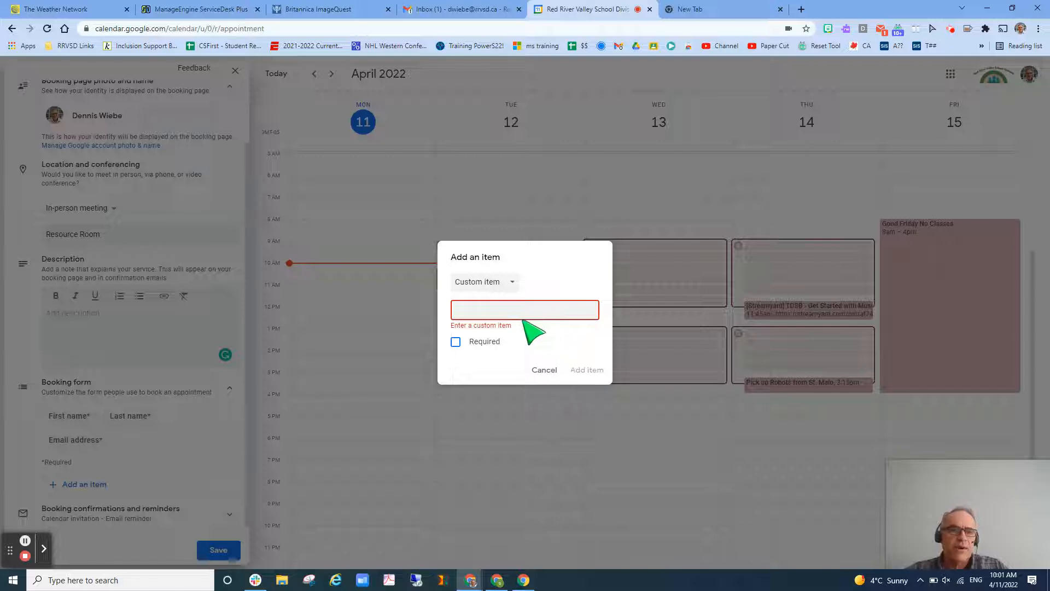
pyautogui.click(546, 369)
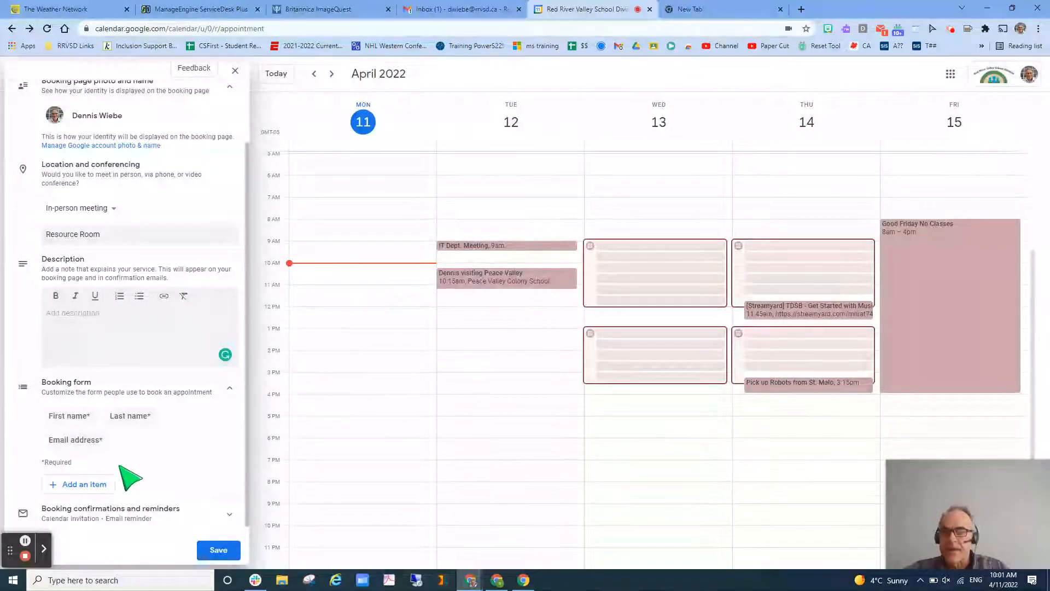
# - Review the booking confirmation and email reminder settings and save the appointment schedule
pyautogui.click(230, 514)
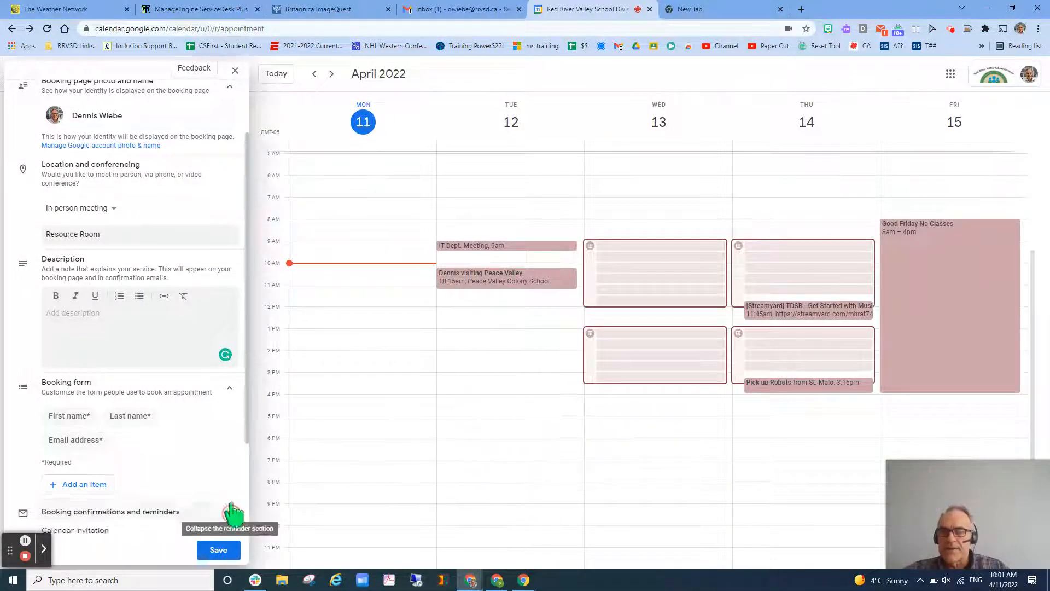
pyautogui.scroll(-3, 248, 443)
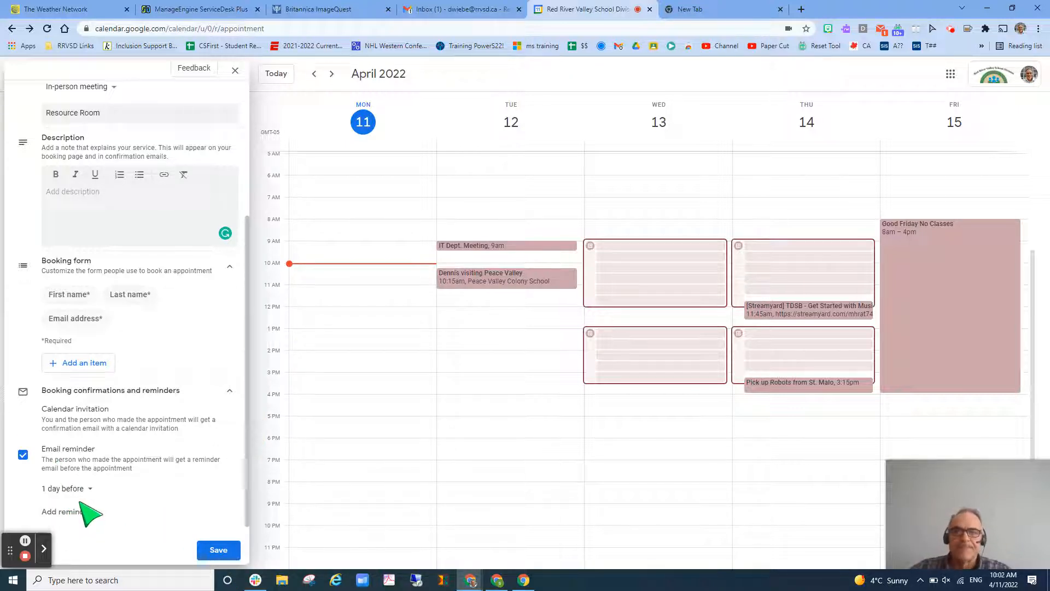
pyautogui.scroll(4, 139, 514)
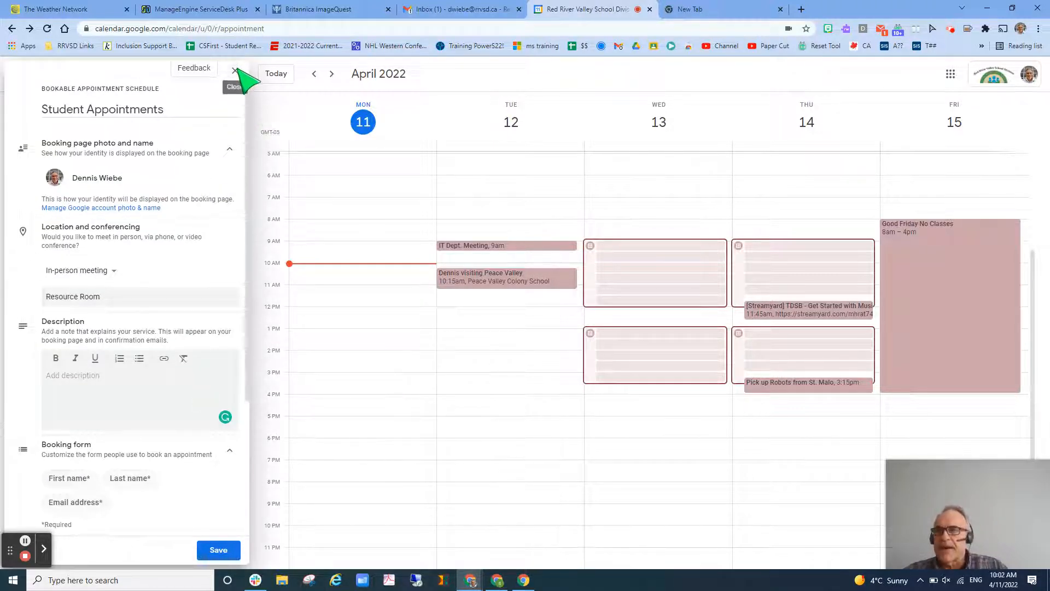
pyautogui.click(219, 551)
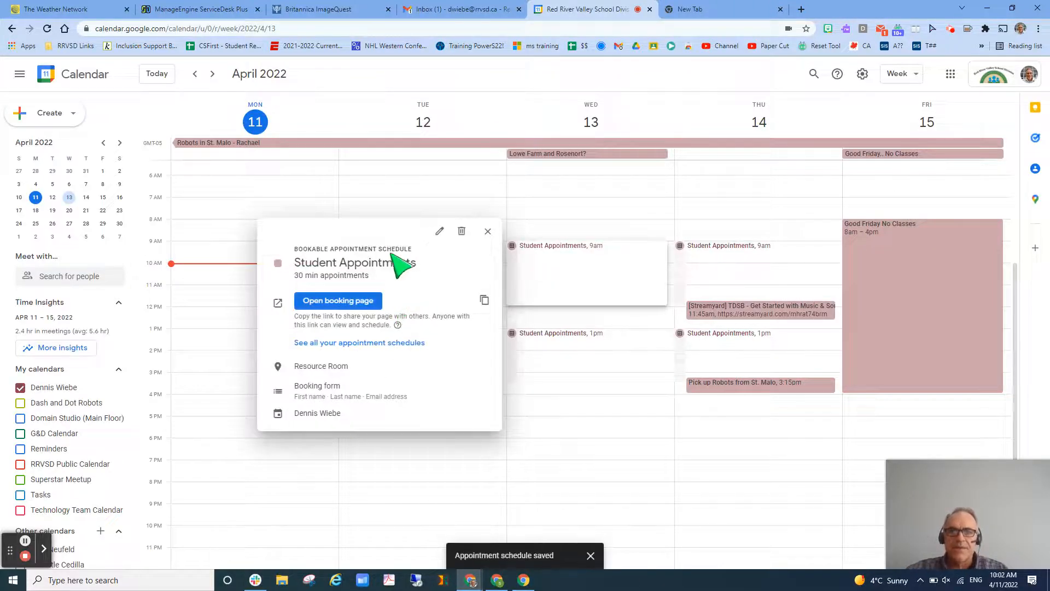
# - Open the booking page of the Student Appointments schedule and compare its available slots with the calendar
pyautogui.click(322, 223)
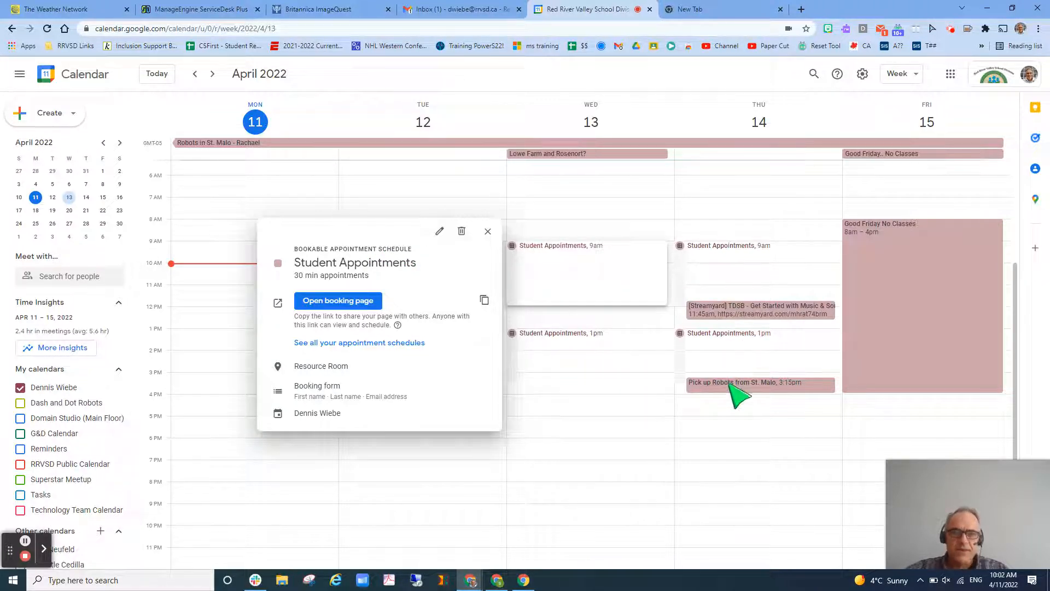
pyautogui.click(358, 302)
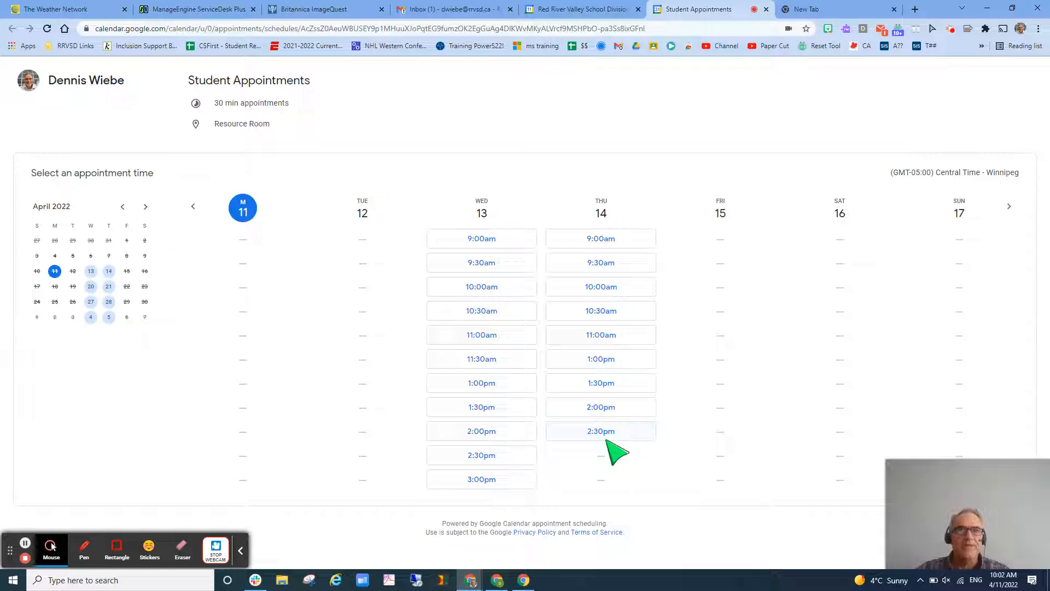
pyautogui.click(579, 11)
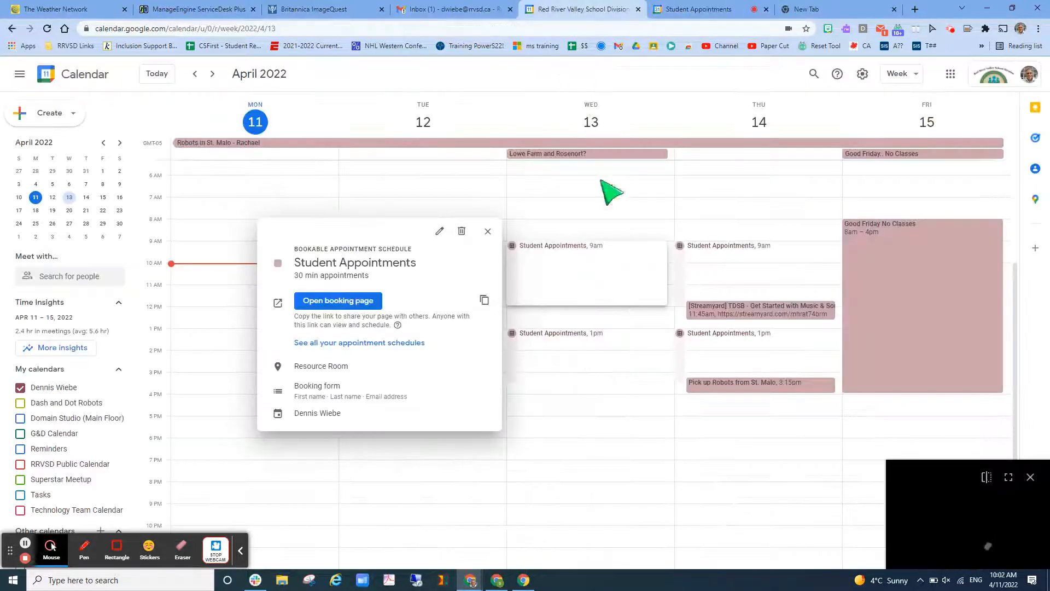
pyautogui.click(690, 11)
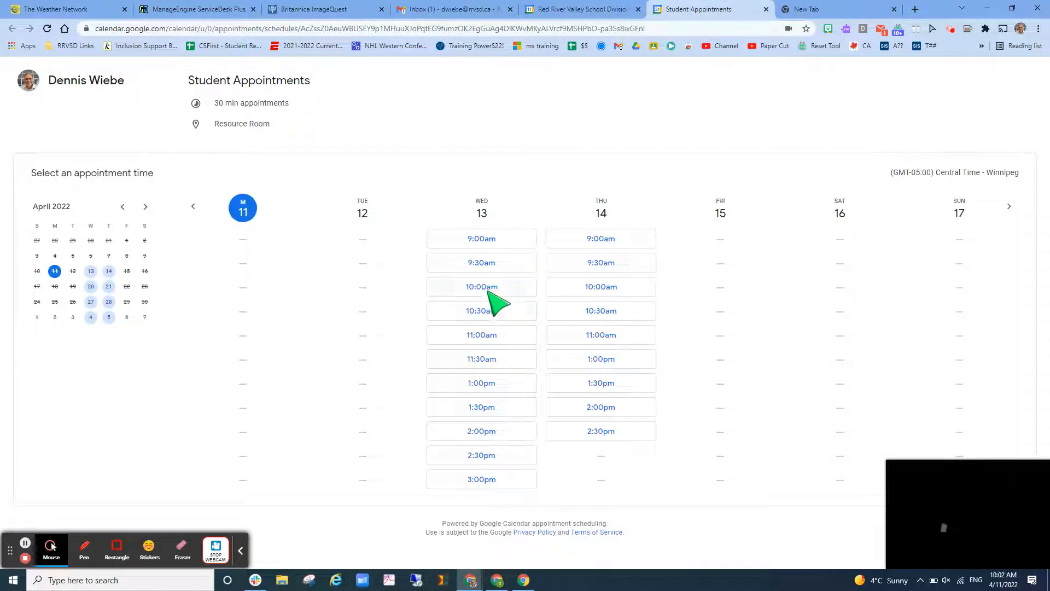
# - Book the Wednesday, April 13, 10:30am slot with the prefilled contact details and close the confirmation
pyautogui.click(495, 313)
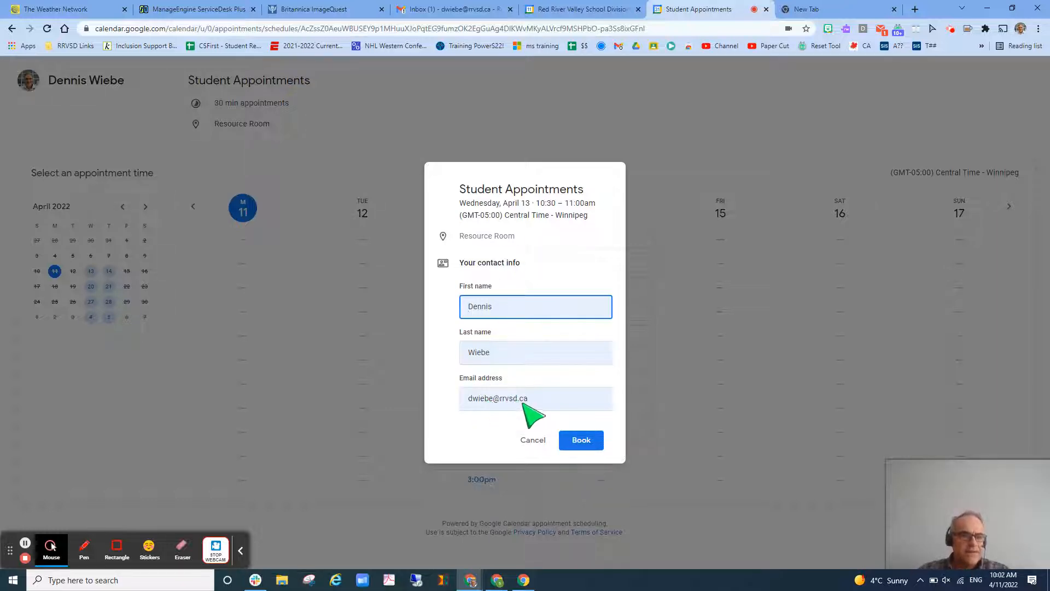
pyautogui.click(581, 440)
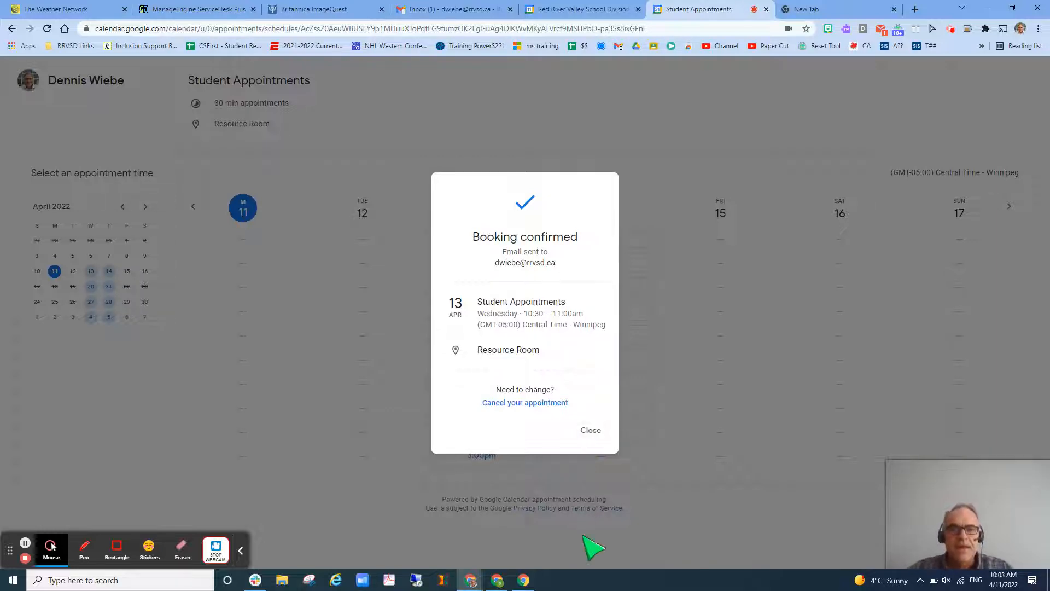
pyautogui.click(690, 357)
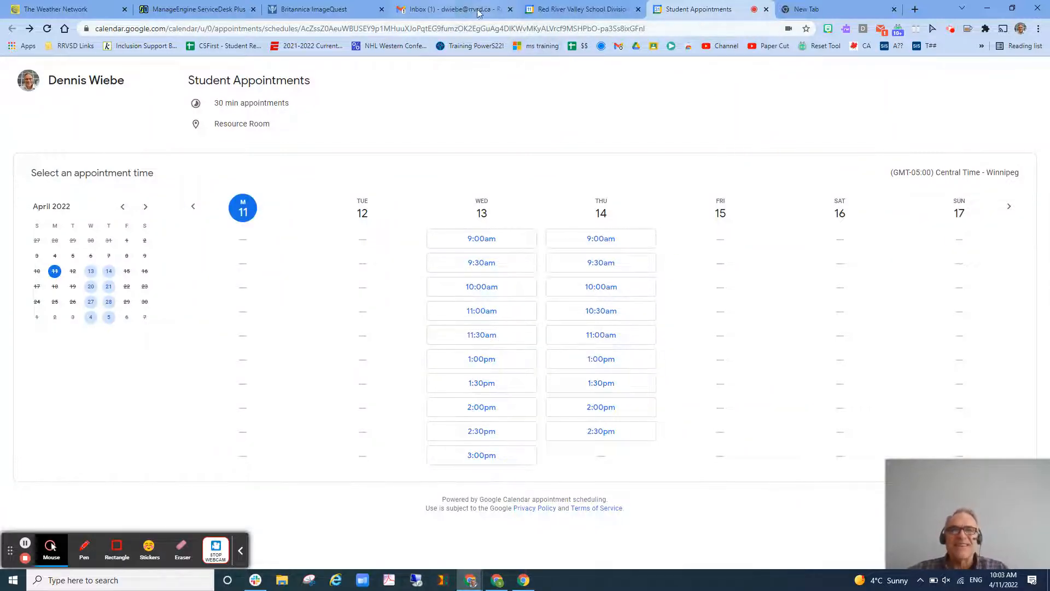
# - Return to the calendar, close the schedule details and reload the week to check Wednesday's booked appointment
pyautogui.click(530, 9)
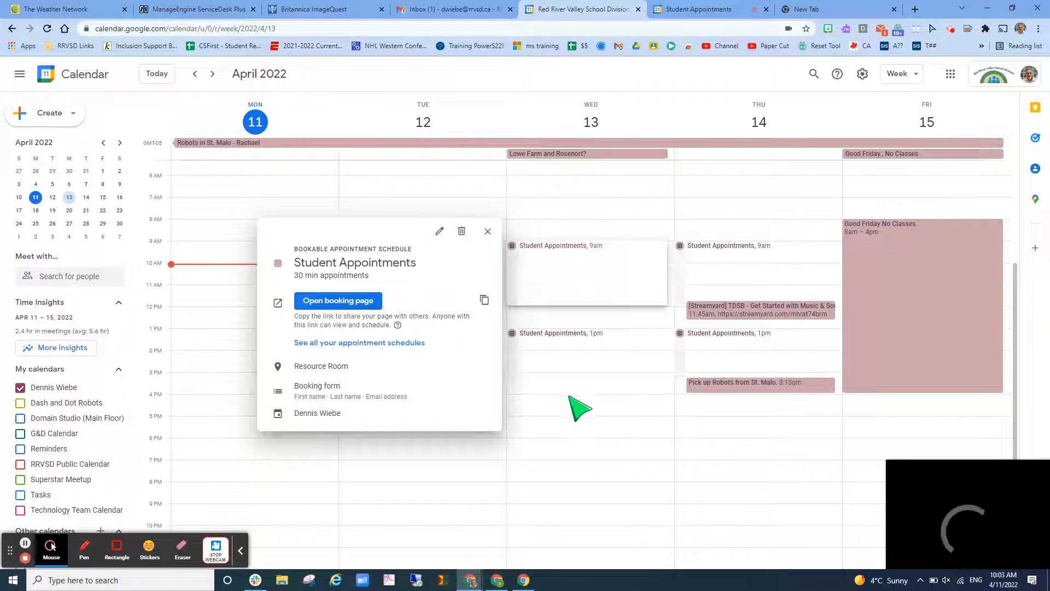
pyautogui.click(606, 393)
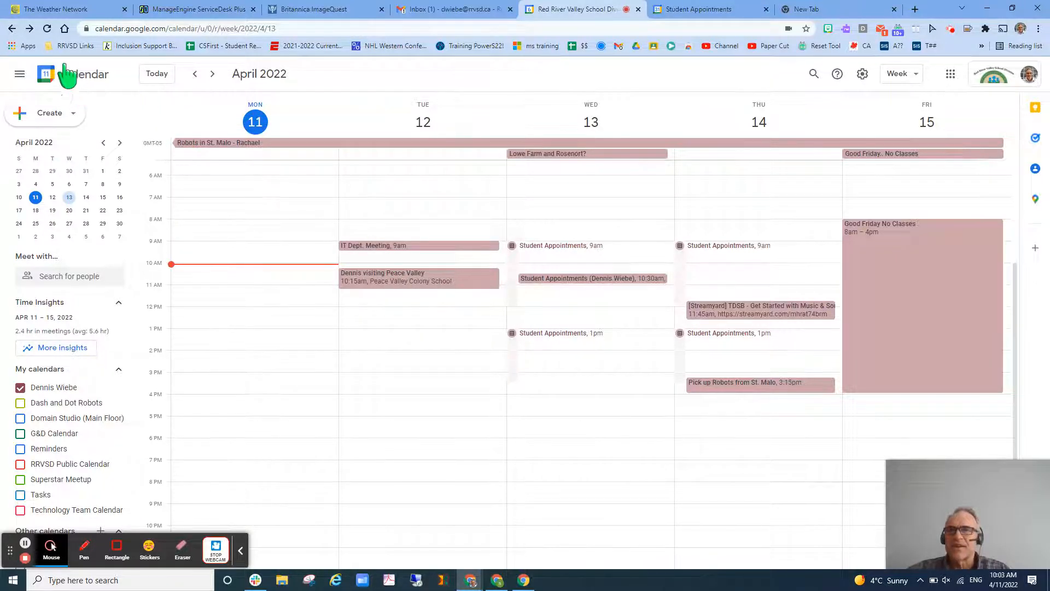
pyautogui.click(47, 29)
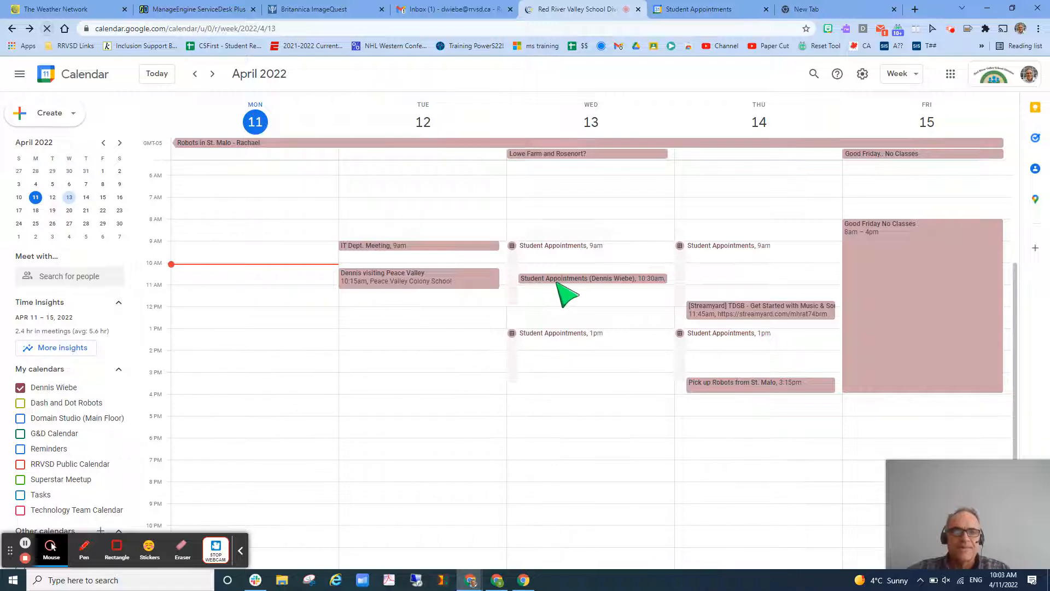